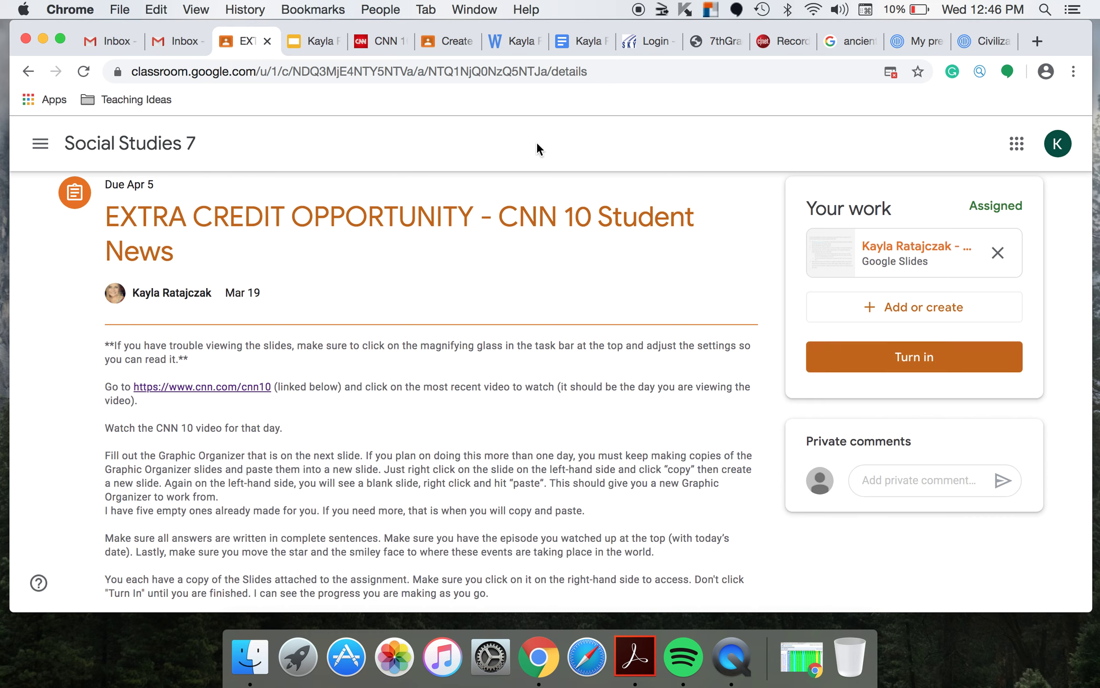
- Close the browser tabs holding the slides, CNN 10, the Create a Civilization assignment and its project documents
left_click(293, 45)
left_click(335, 41)
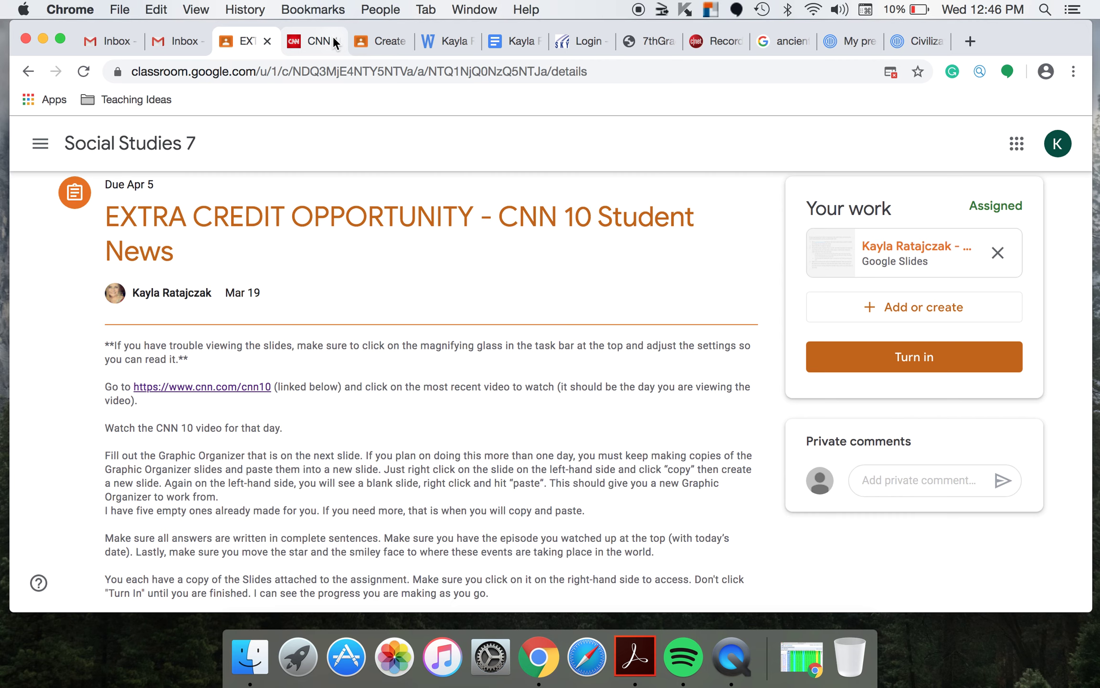
left_click(308, 42)
left_click(356, 41)
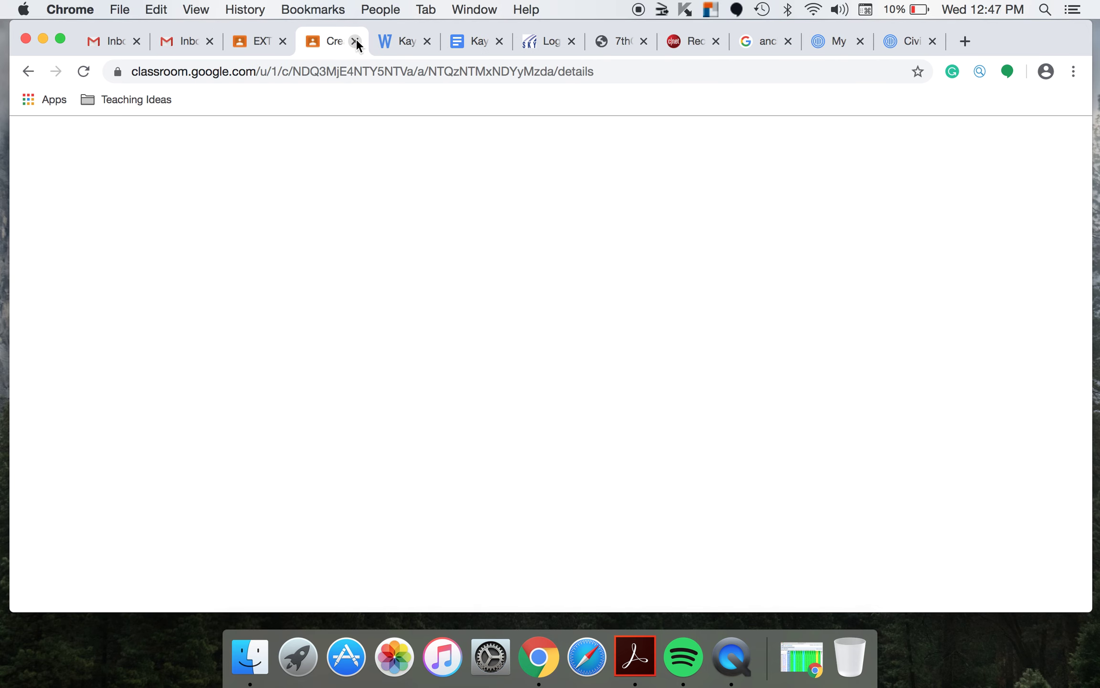
left_click(361, 44)
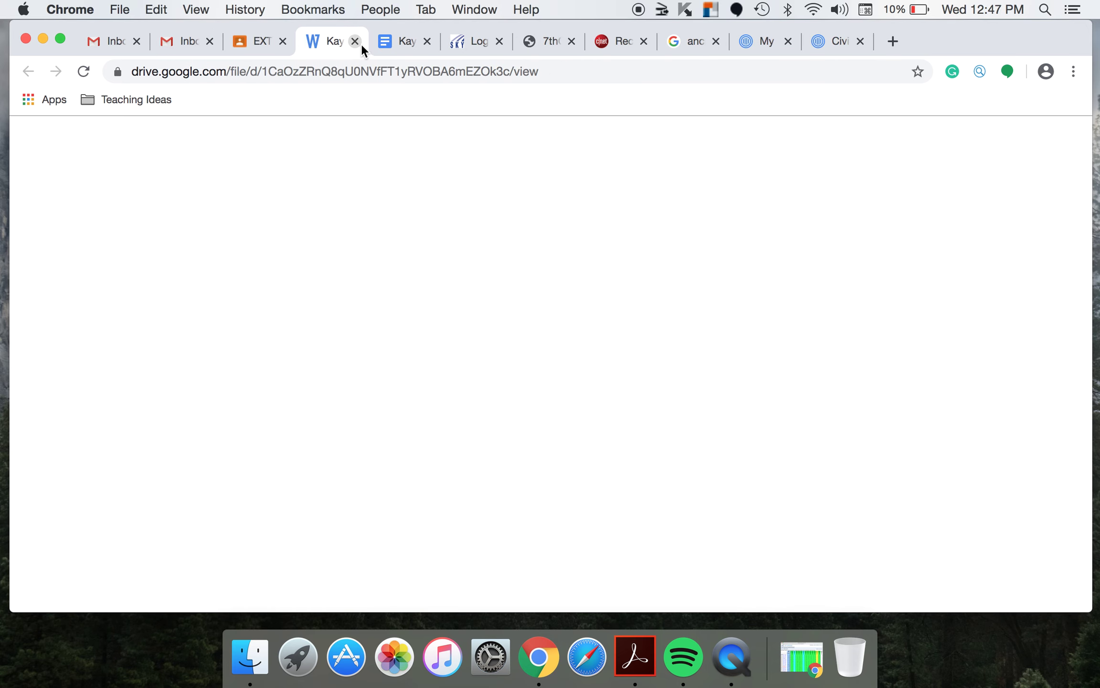
left_click(361, 44)
left_click(354, 44)
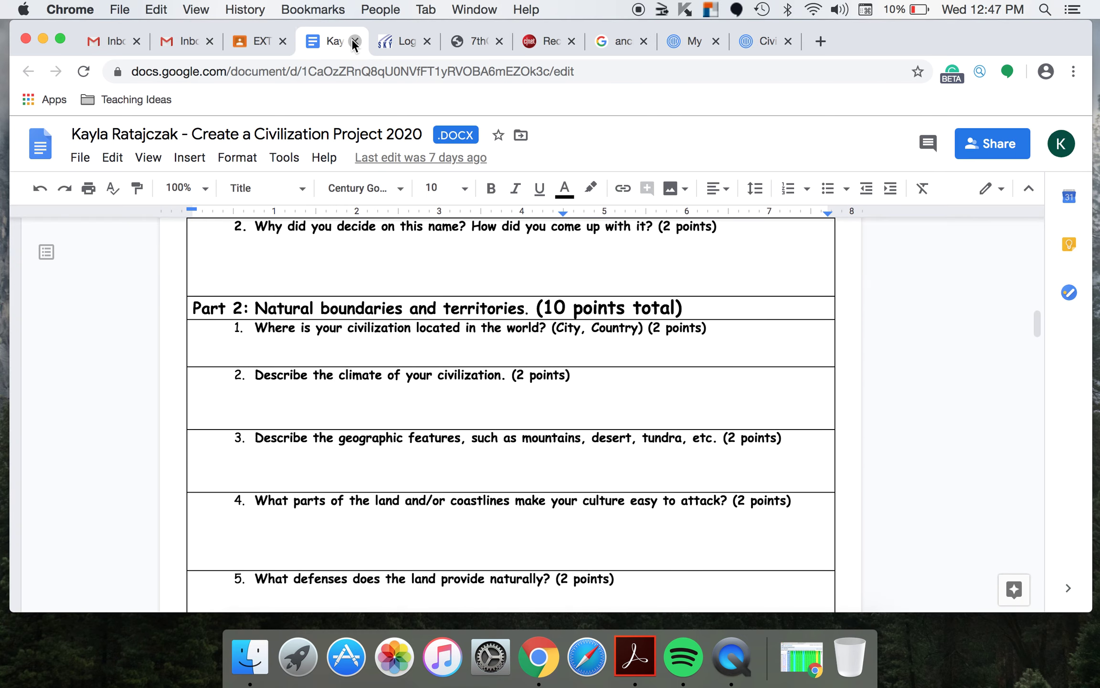
- From the Social Studies 7 classwork, view EXTRA CREDIT ASSIGNMENT - Week of 3/23/20 and open its attached choiceboard document
left_click(275, 44)
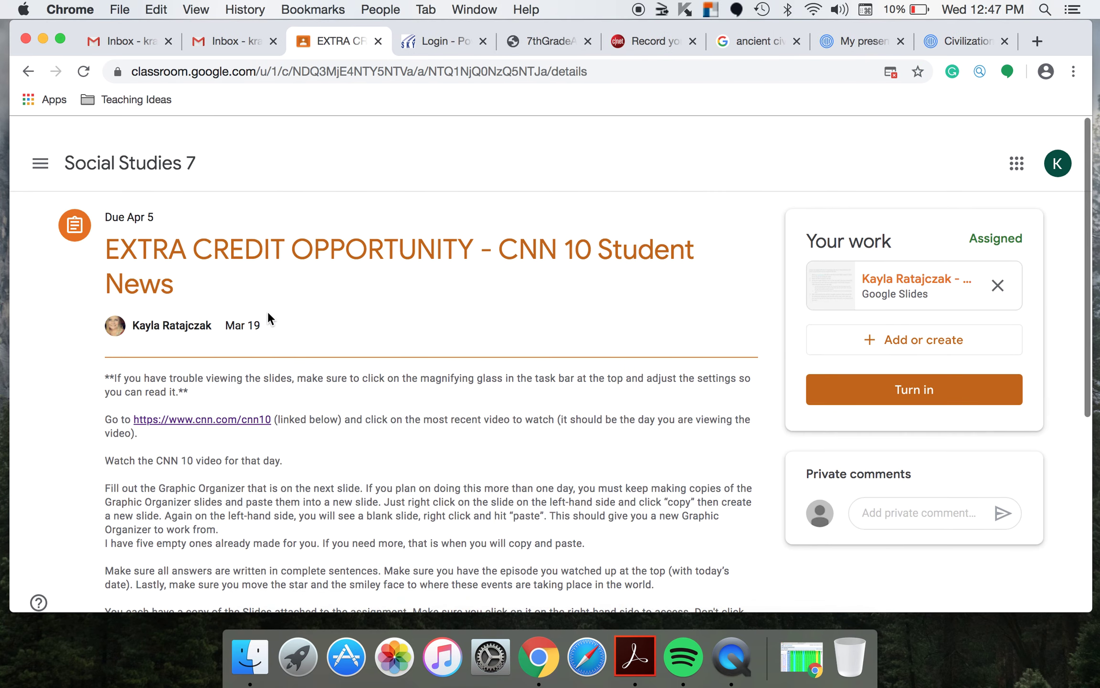
left_click(150, 144)
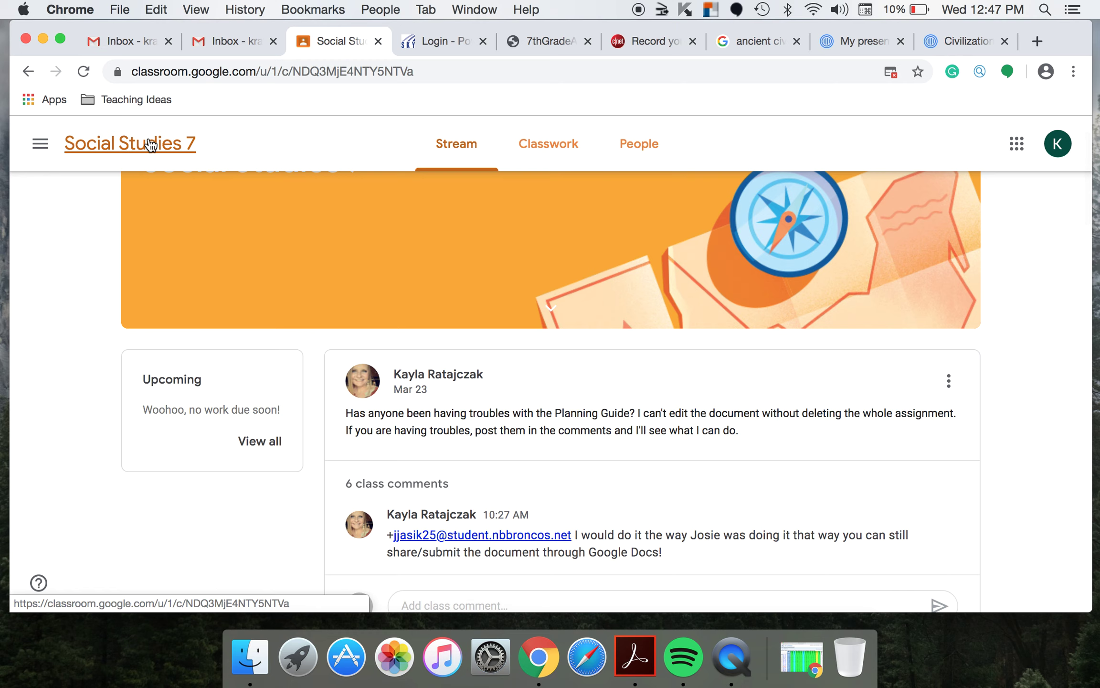
left_click(558, 130)
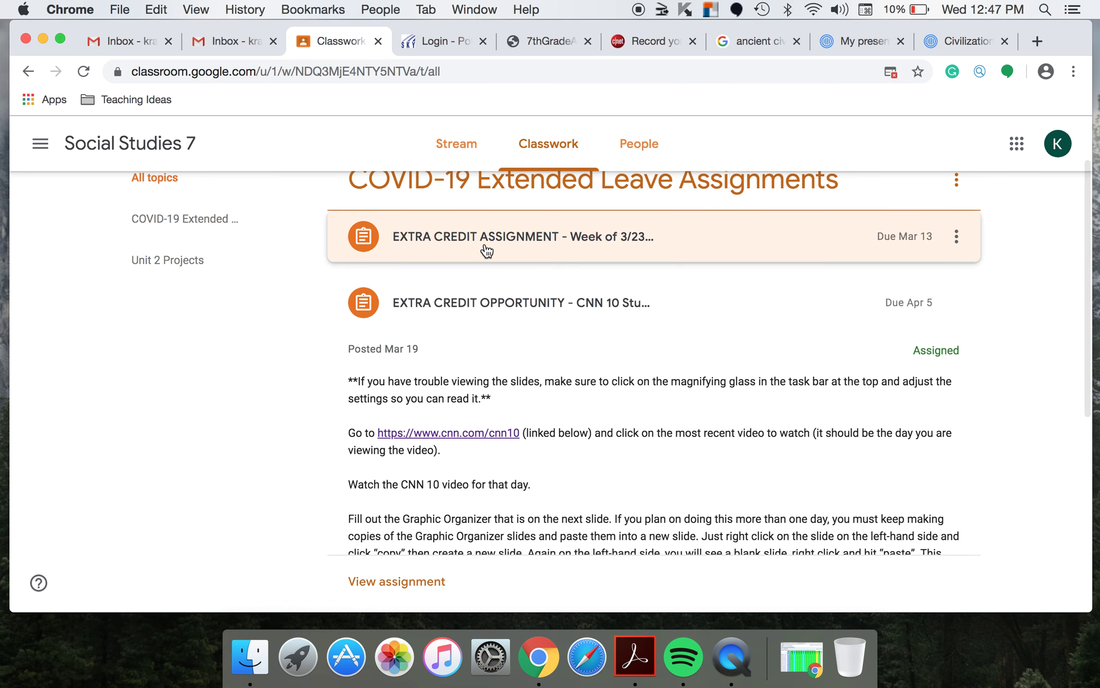
left_click(484, 250)
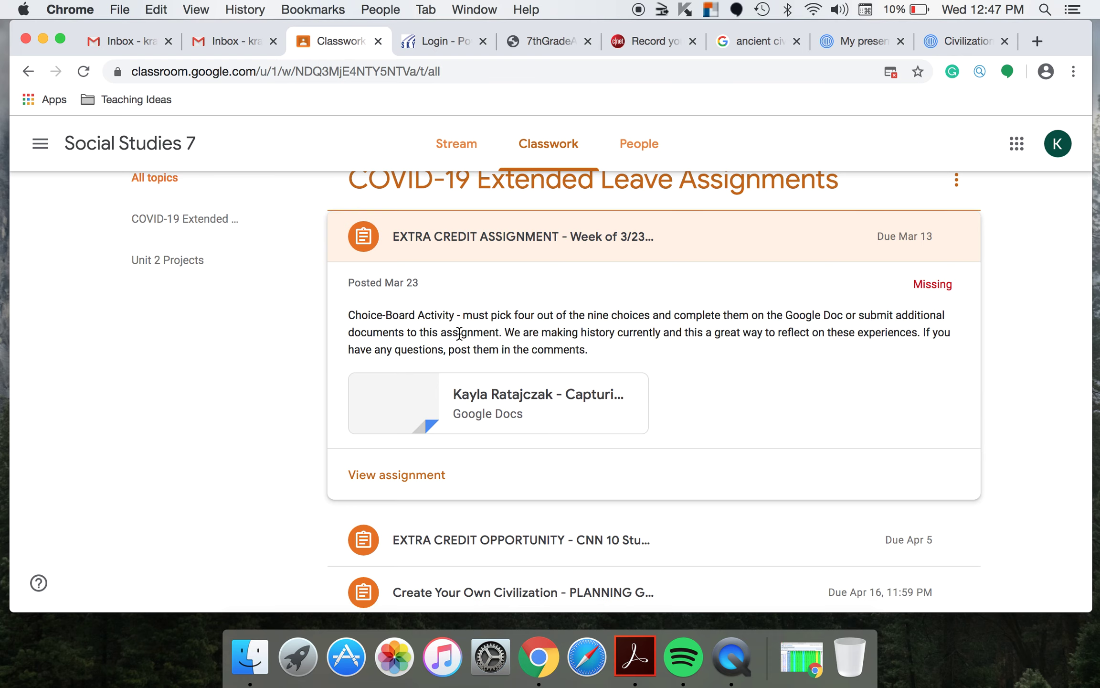
left_click(387, 483)
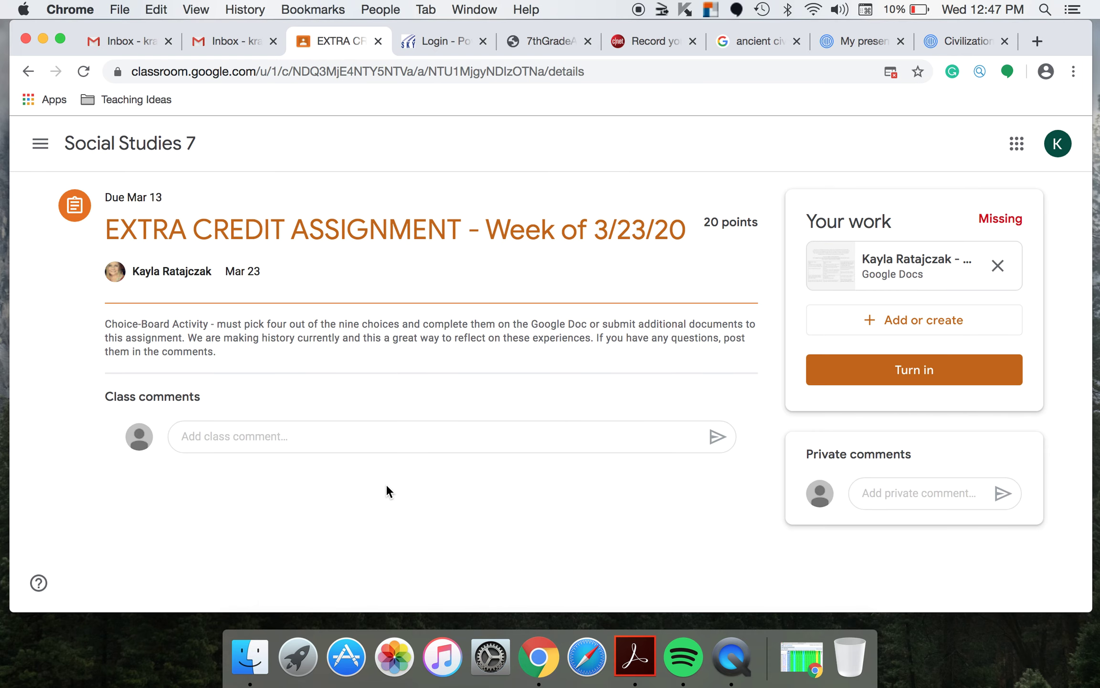
left_click(934, 258)
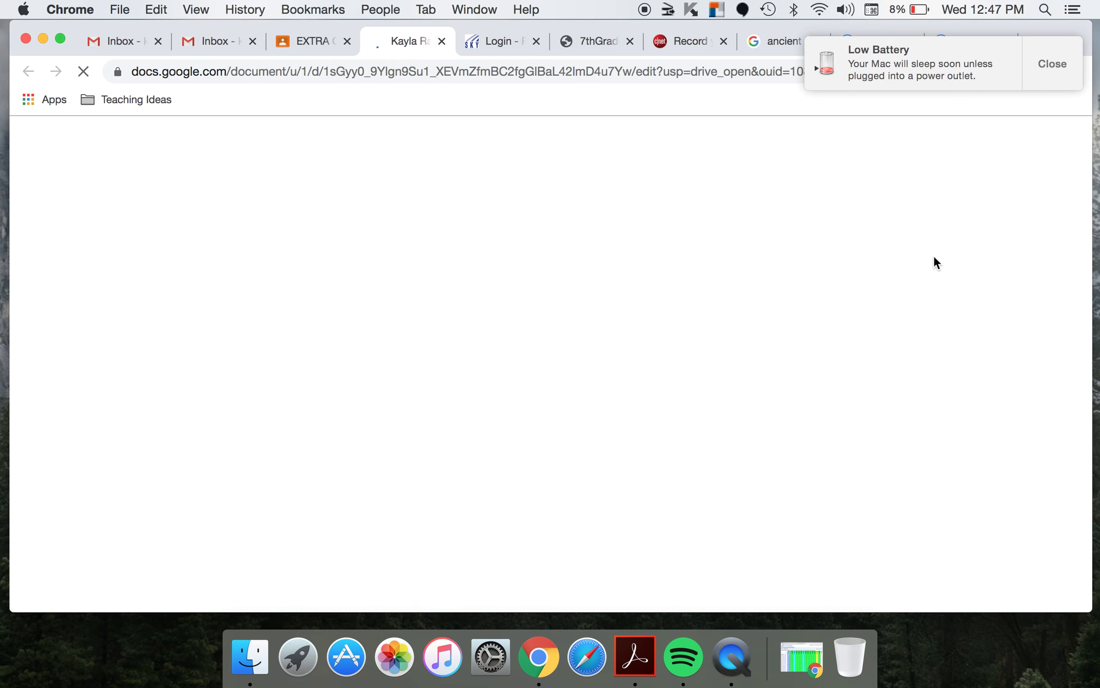
left_click(1056, 79)
- Examine the choiceboard's instructions and its nine task options
scroll(666, 325, "down", 3)
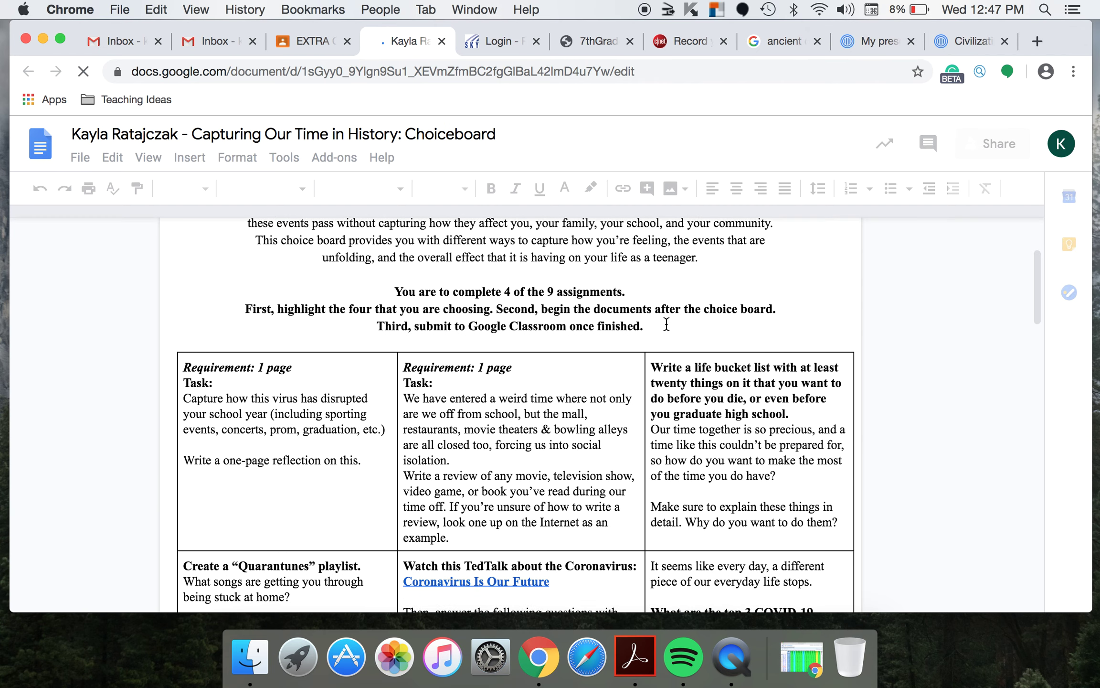
scroll(666, 325, "down", 1)
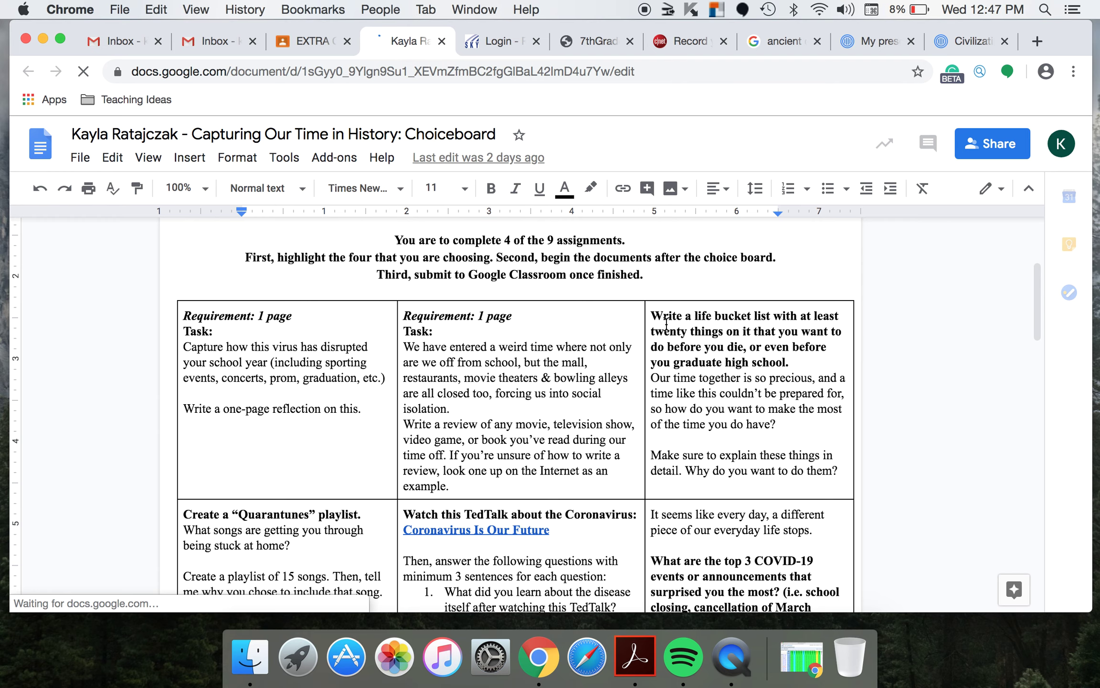
scroll(517, 402, "down", 3)
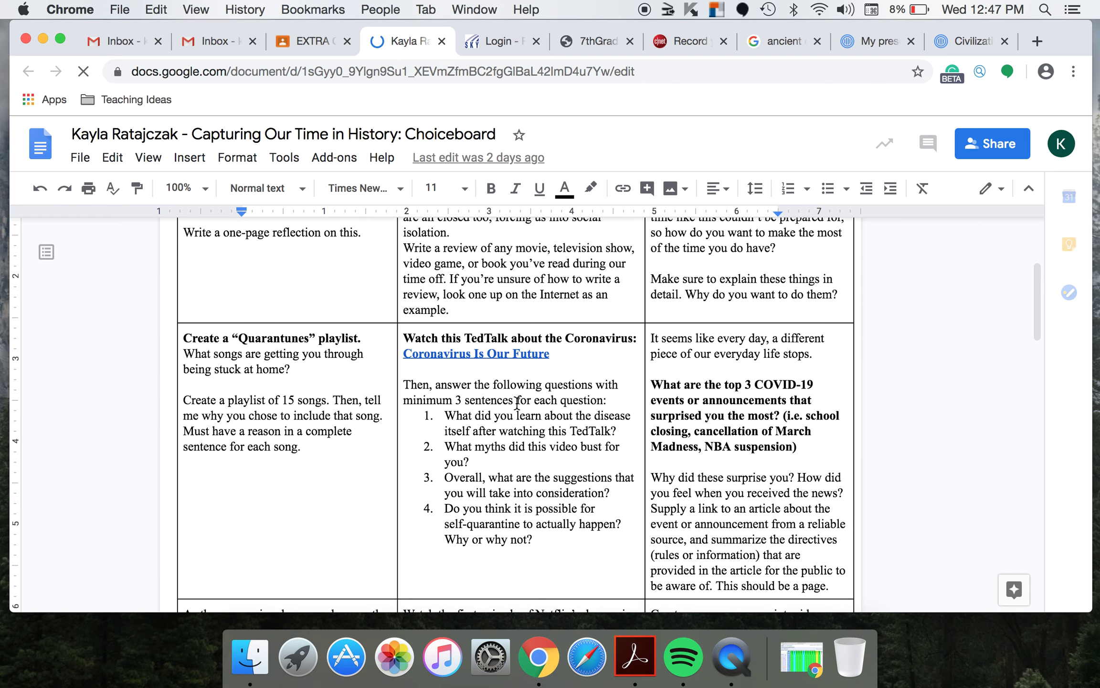
scroll(516, 402, "down", 9)
scroll(517, 403, "up", 10)
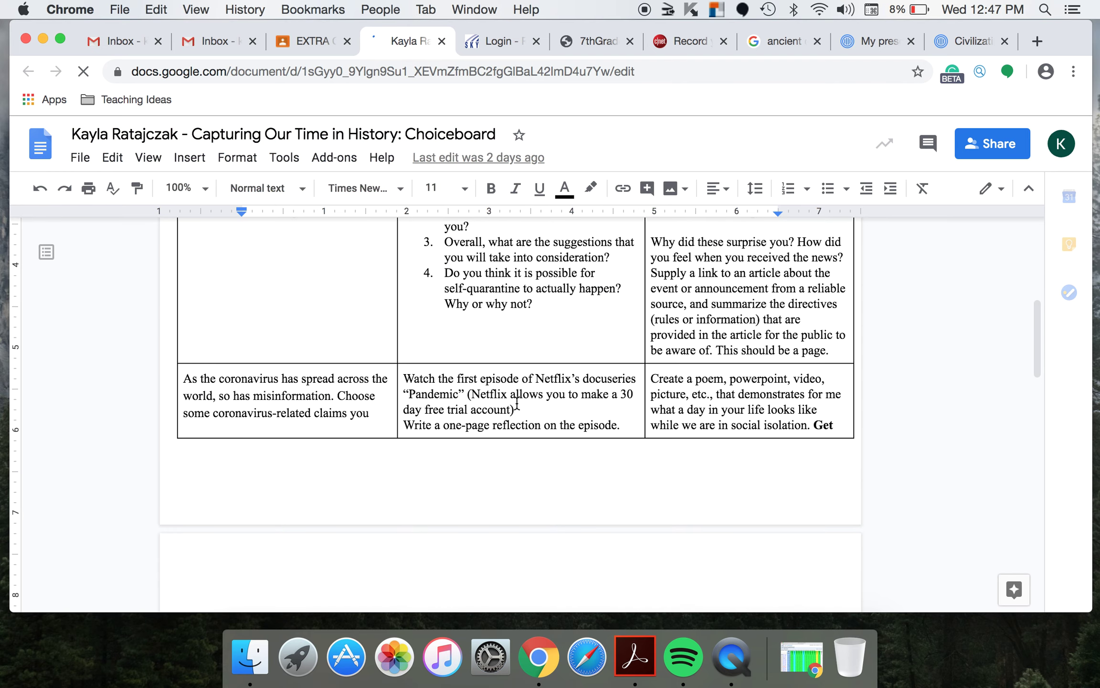
scroll(517, 403, "up", 4)
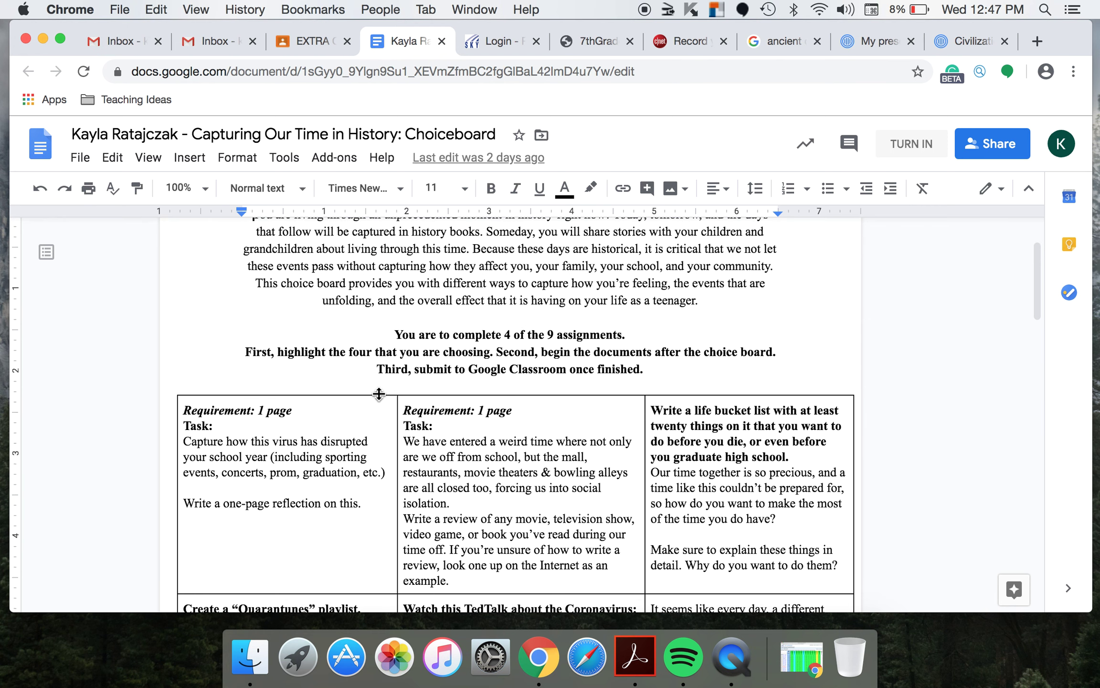
scroll(554, 500, "down", 1)
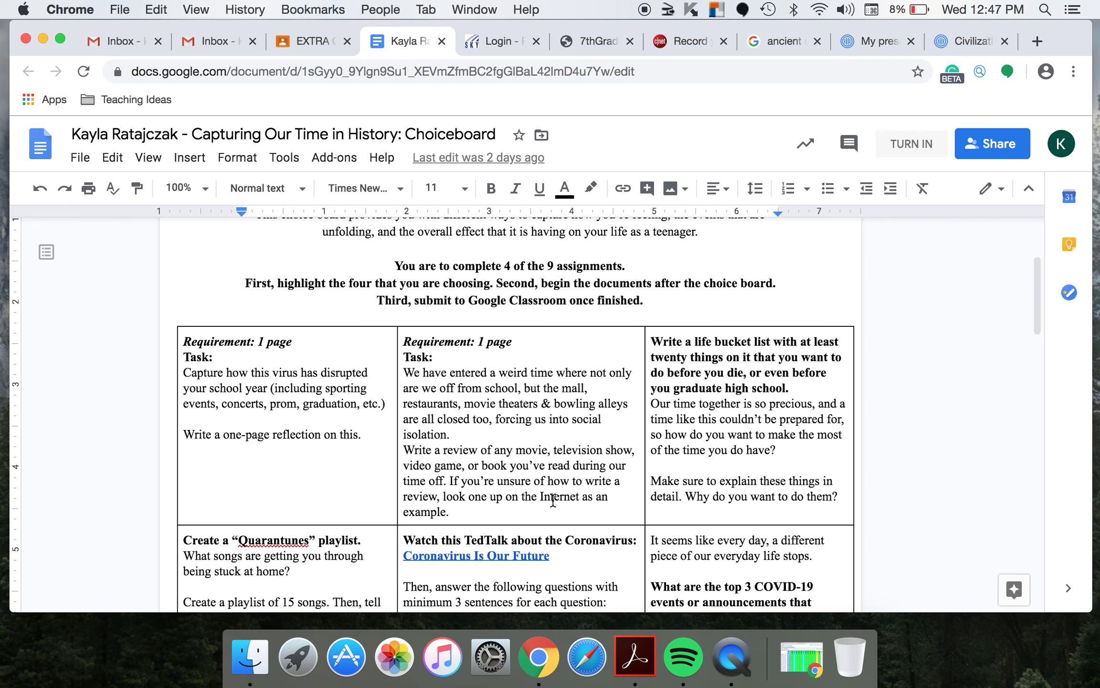
scroll(553, 500, "down", 5)
scroll(553, 499, "up", 5)
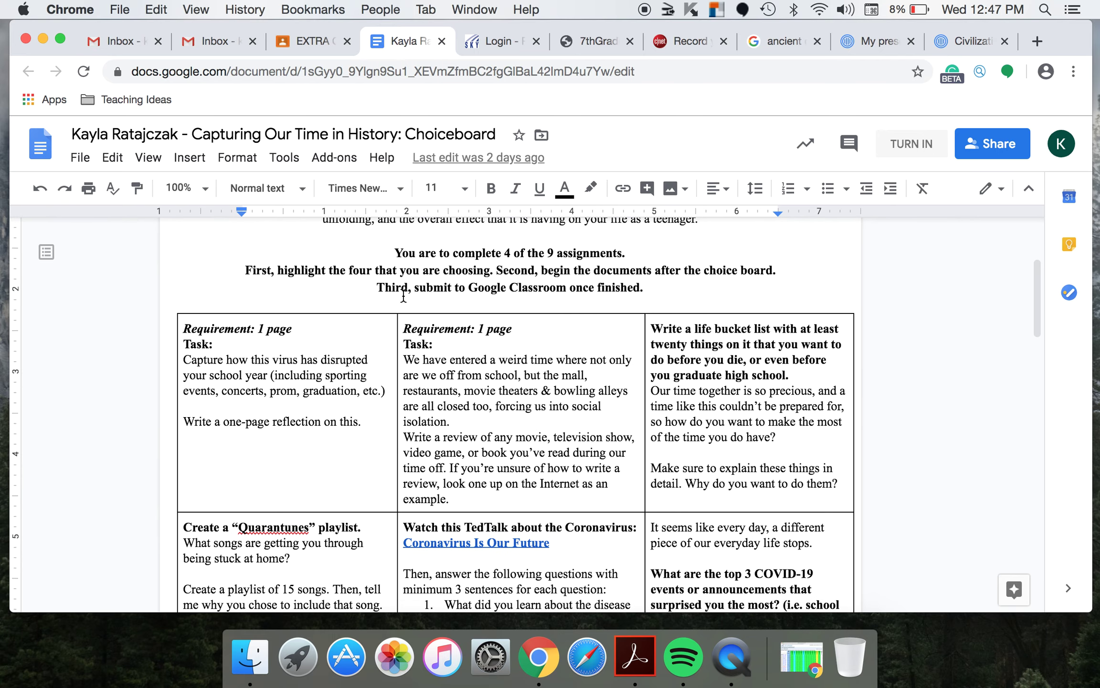
- Highlight the entire life bucket list task in the choice board in yellow
left_click(595, 191)
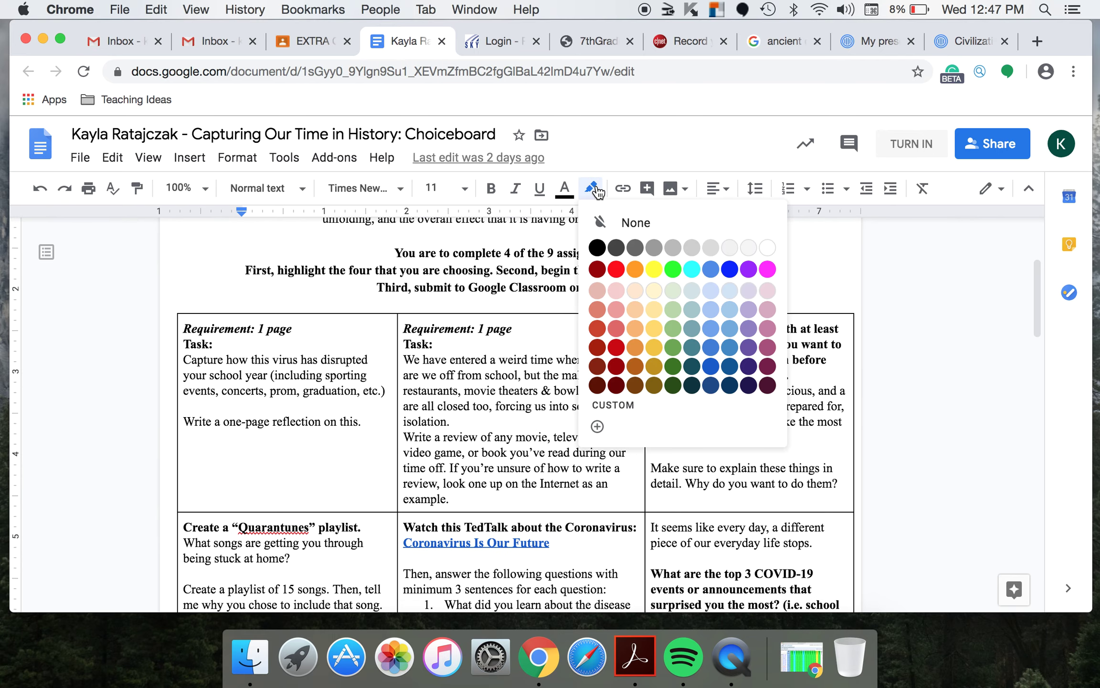
left_click(657, 268)
scroll(602, 429, "down", 3)
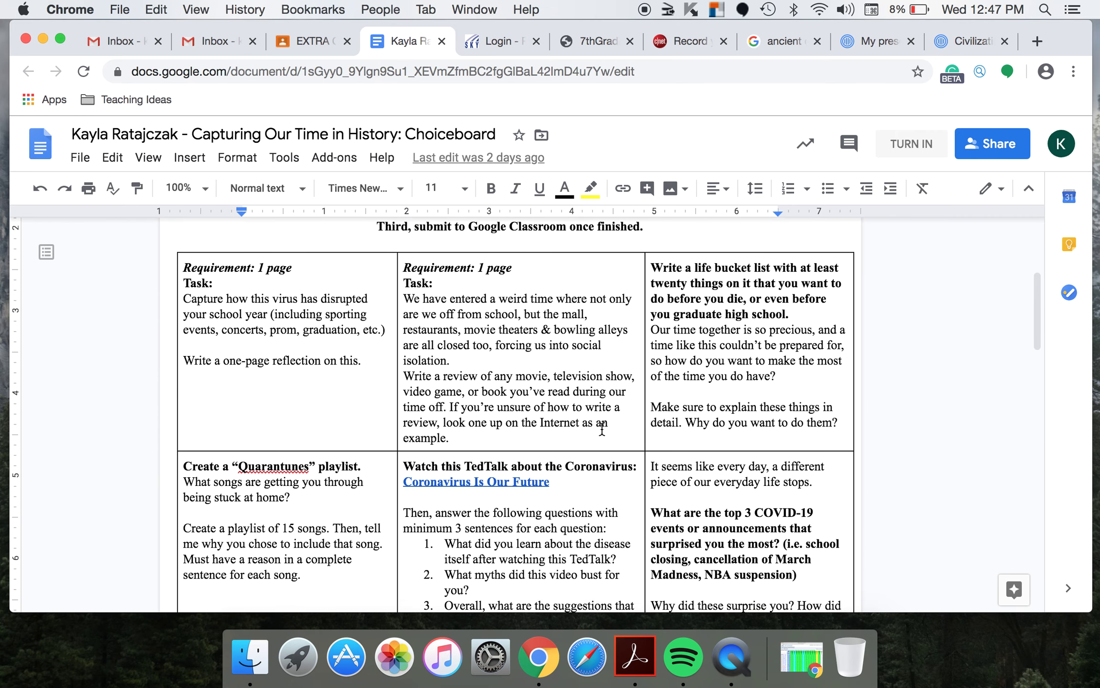
scroll(602, 428, "up", 3)
scroll(602, 428, "down", 3)
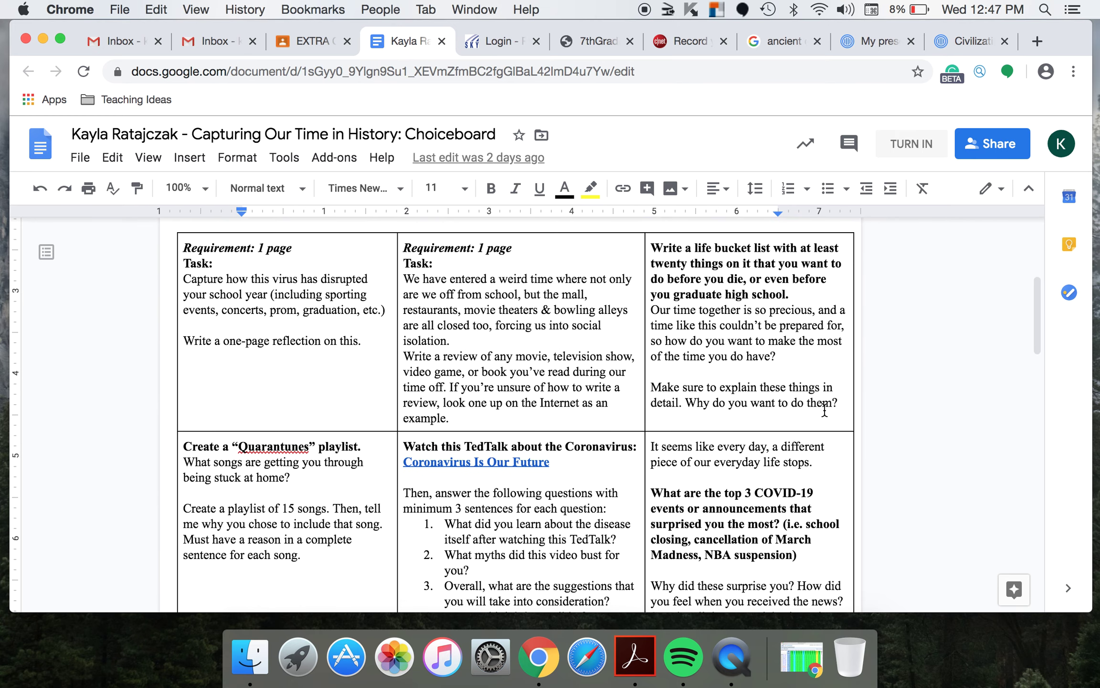
left_click_drag(840, 405, 657, 244)
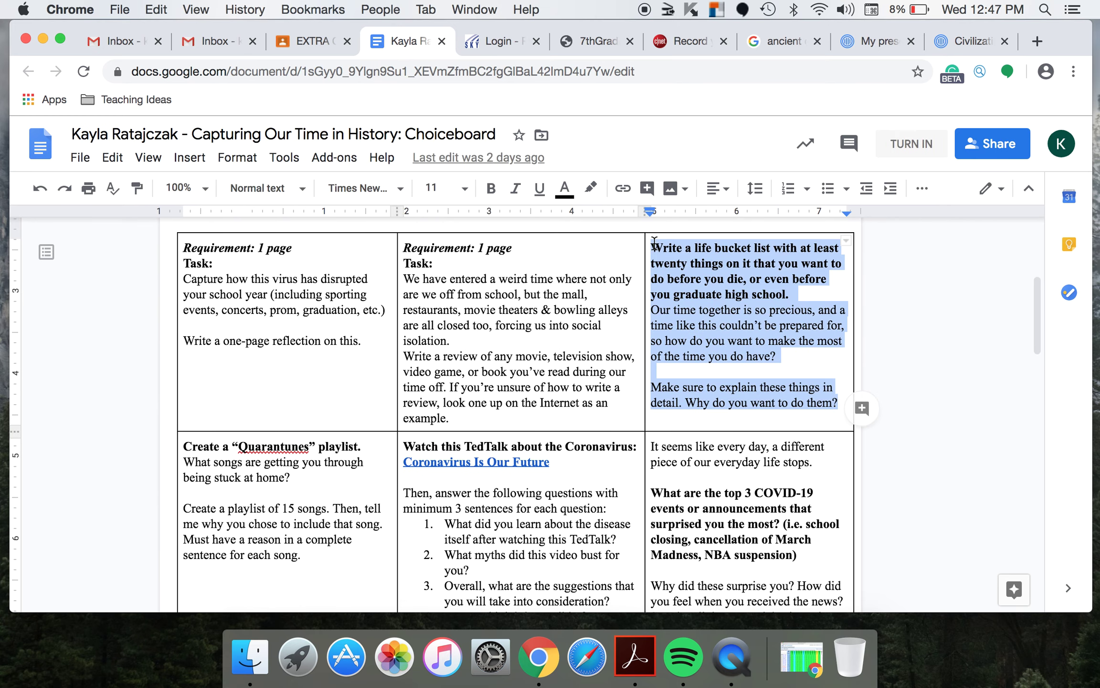
left_click(592, 189)
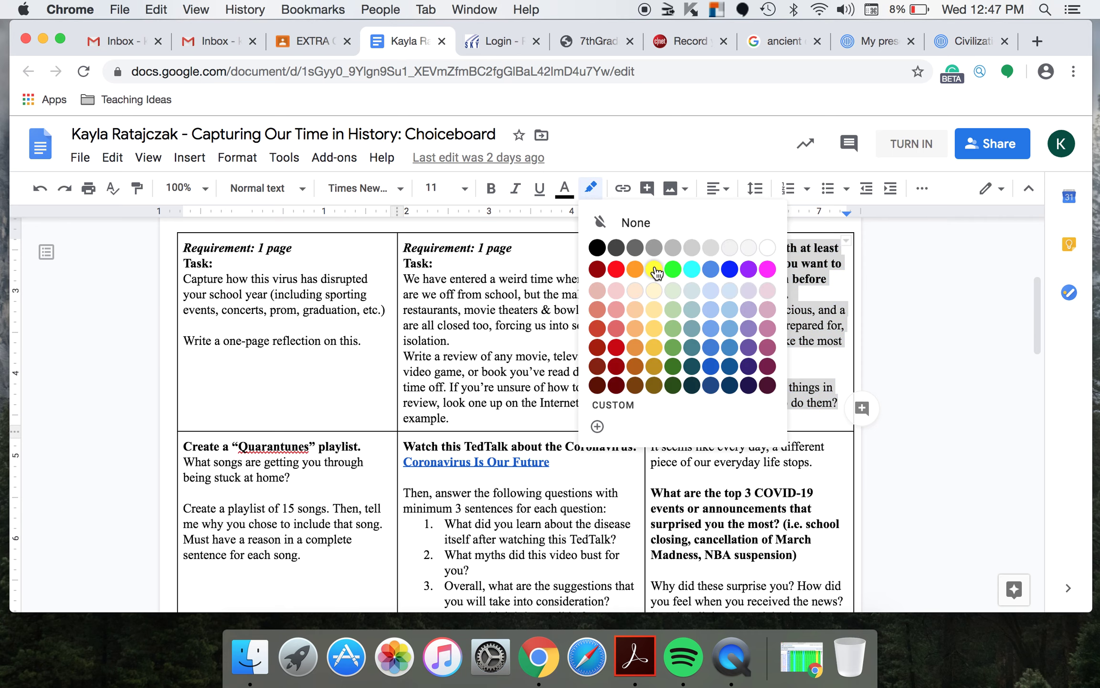
left_click(655, 270)
- Highlight the entire "Quarantunes" playlist task in yellow
scroll(353, 352, "down", 8)
mouse_move(345, 361)
left_mouse_down()
mouse_move(184, 329)
mouse_move(173, 249)
left_mouse_up()
left_click(590, 189)
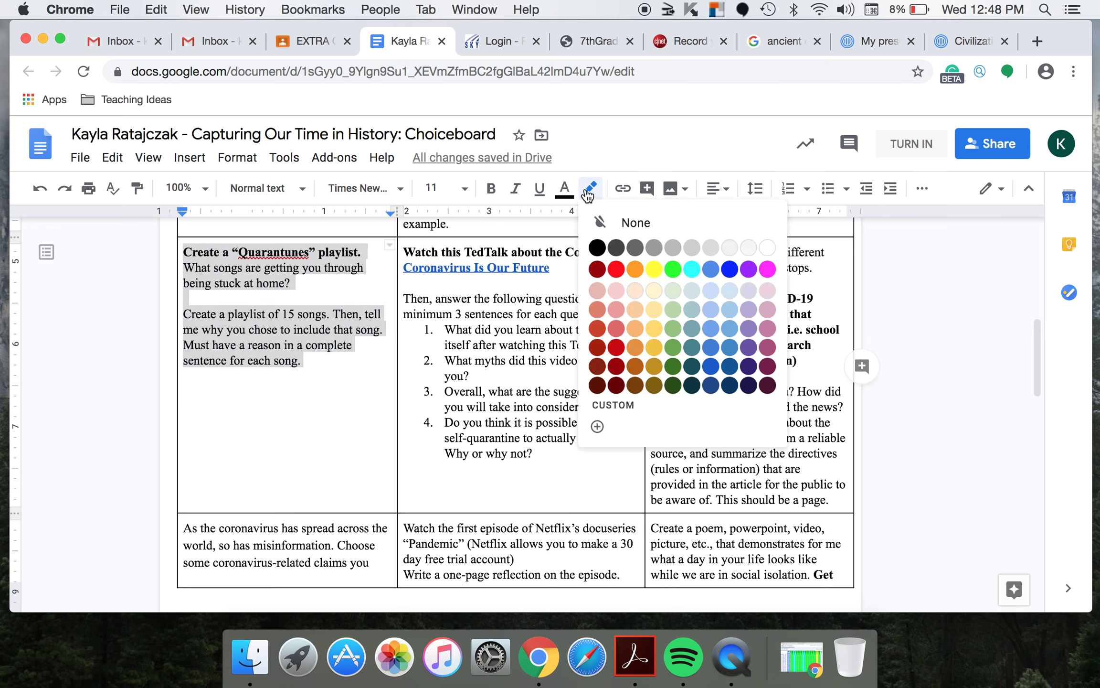
left_click(653, 269)
- Highlight the Netflix "Pandemic" docuseries task in yellow, including its continuation on the second page
scroll(534, 558, "down", 9)
scroll(534, 557, "up", 12)
scroll(487, 456, "down", 12)
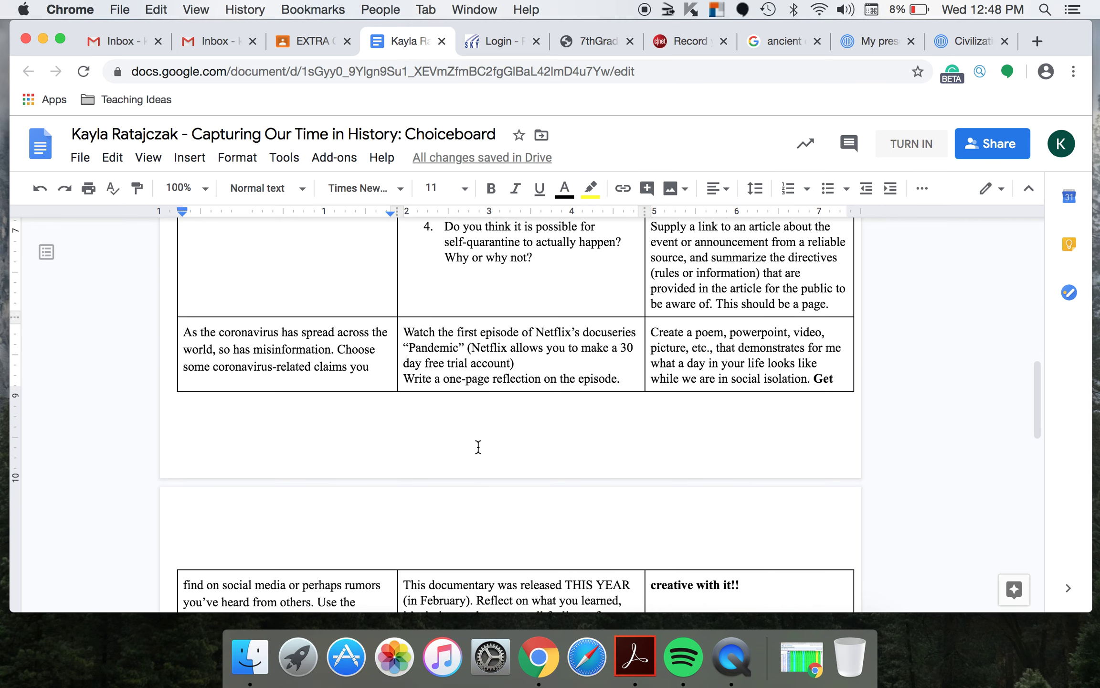
left_click_drag(403, 332, 521, 379)
left_click_drag(563, 517, 485, 393)
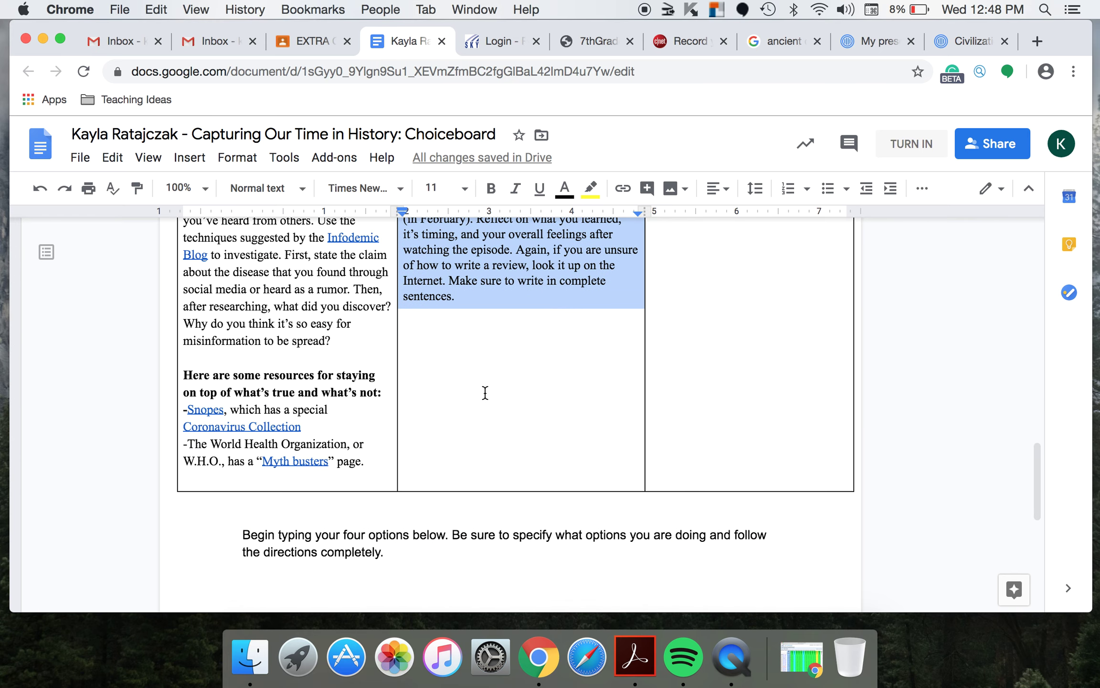
left_click(591, 188)
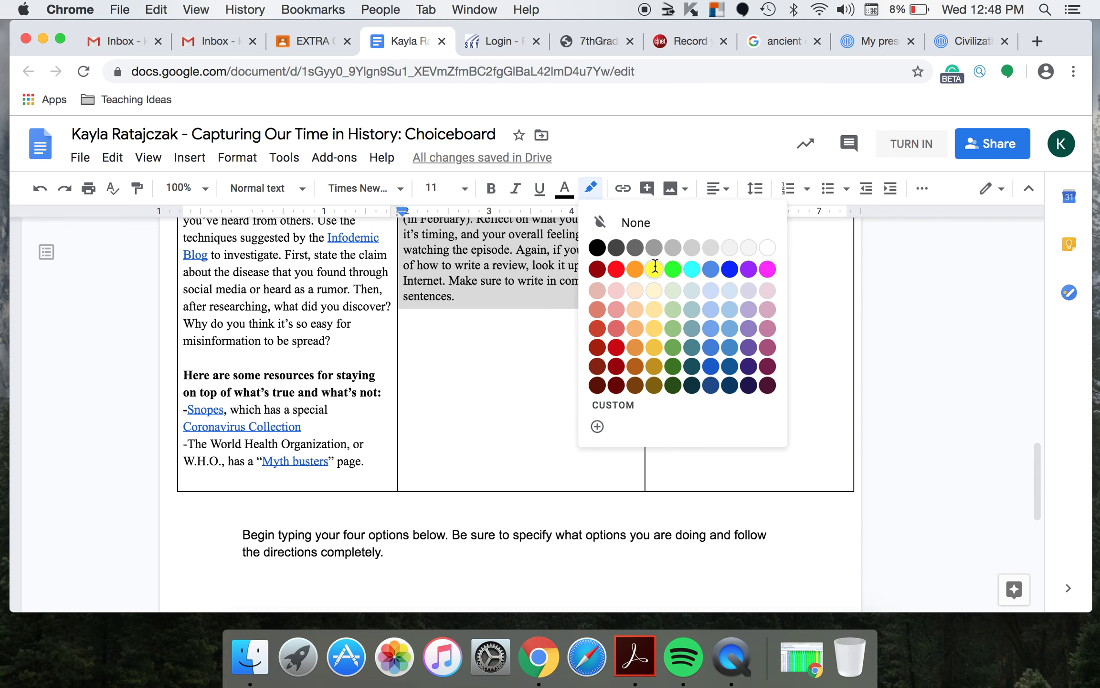
left_click(642, 258)
- Highlight the one-page reflection task on how the virus disrupted the school year in yellow
scroll(639, 433, "up", 5)
scroll(639, 433, "up", 10)
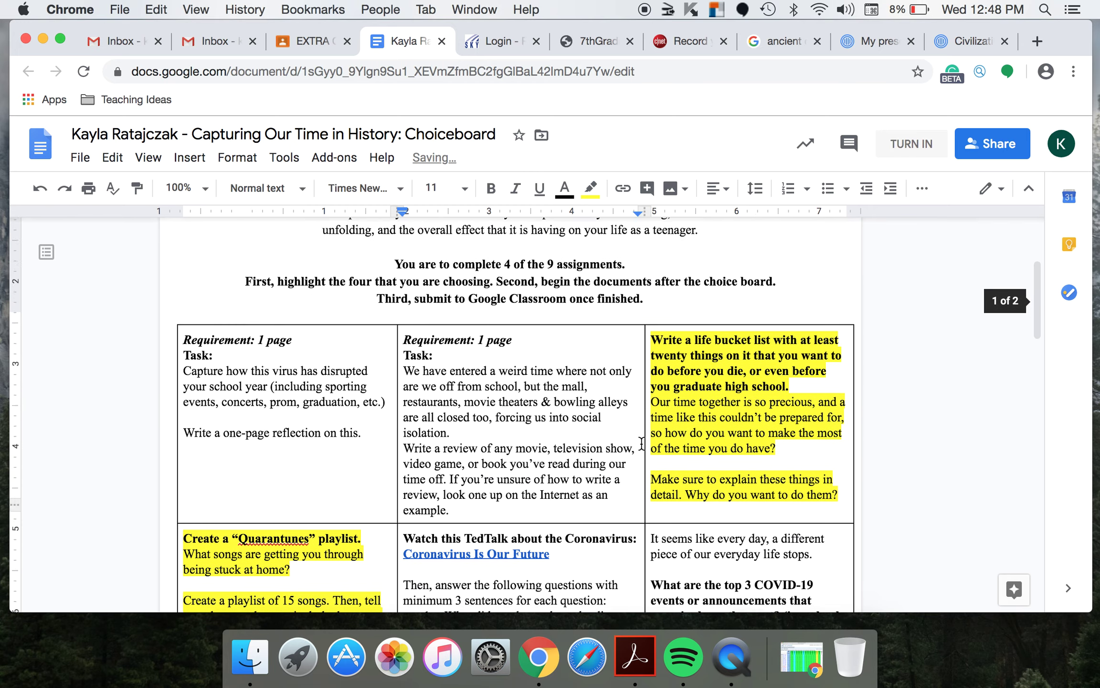
scroll(641, 443, "up", 3)
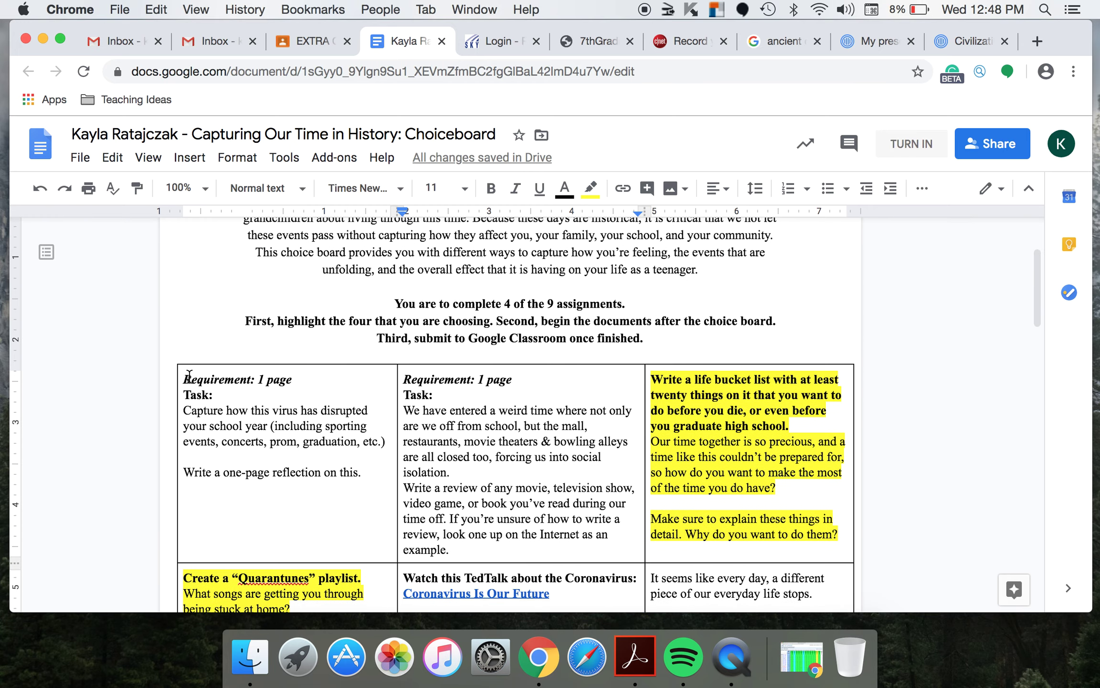
left_click_drag(184, 375, 367, 480)
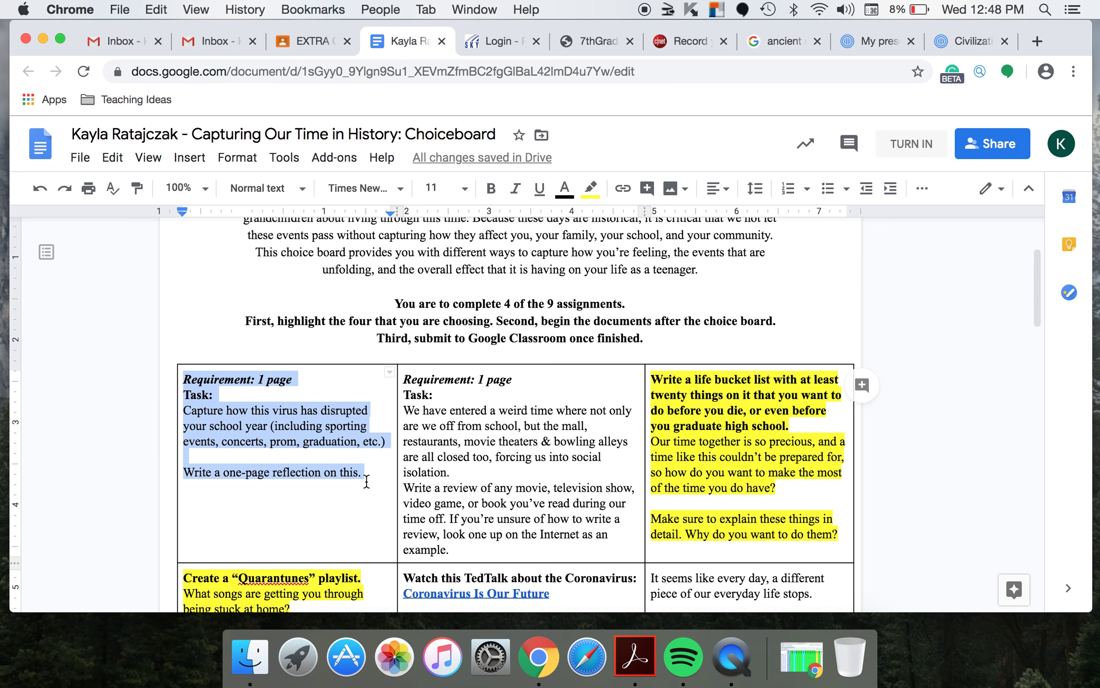
left_click(591, 188)
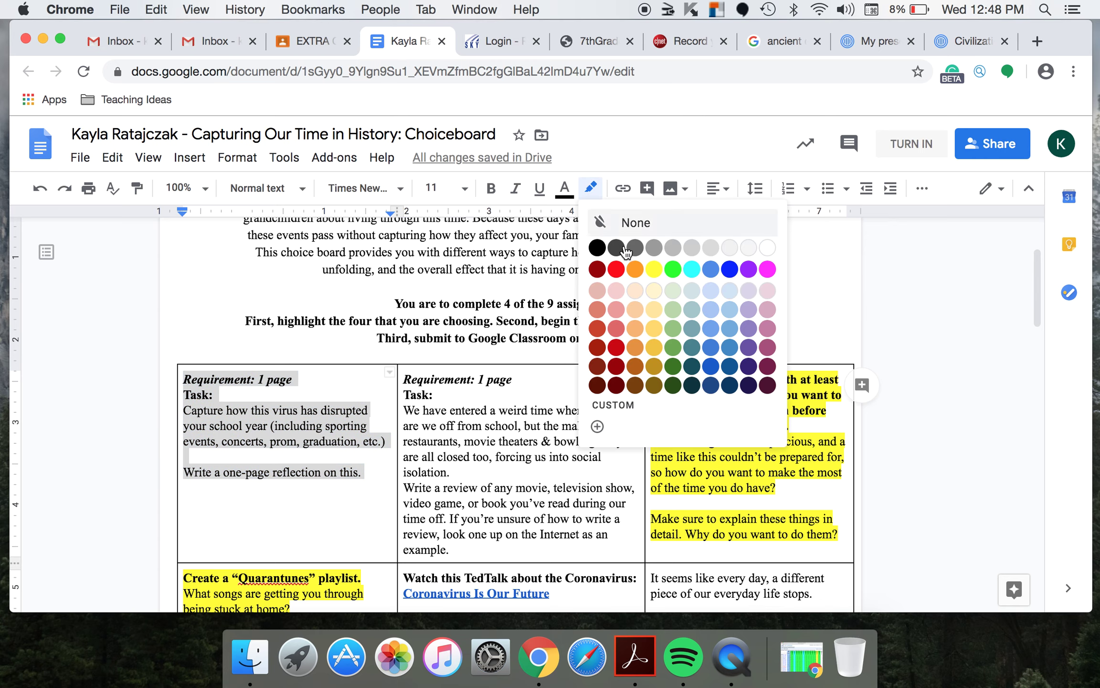
left_click(661, 276)
left_click(506, 371)
- Add the label "Task 1:" below the instruction to begin typing the four options, leaving a blank line between them
scroll(505, 371, "down", 15)
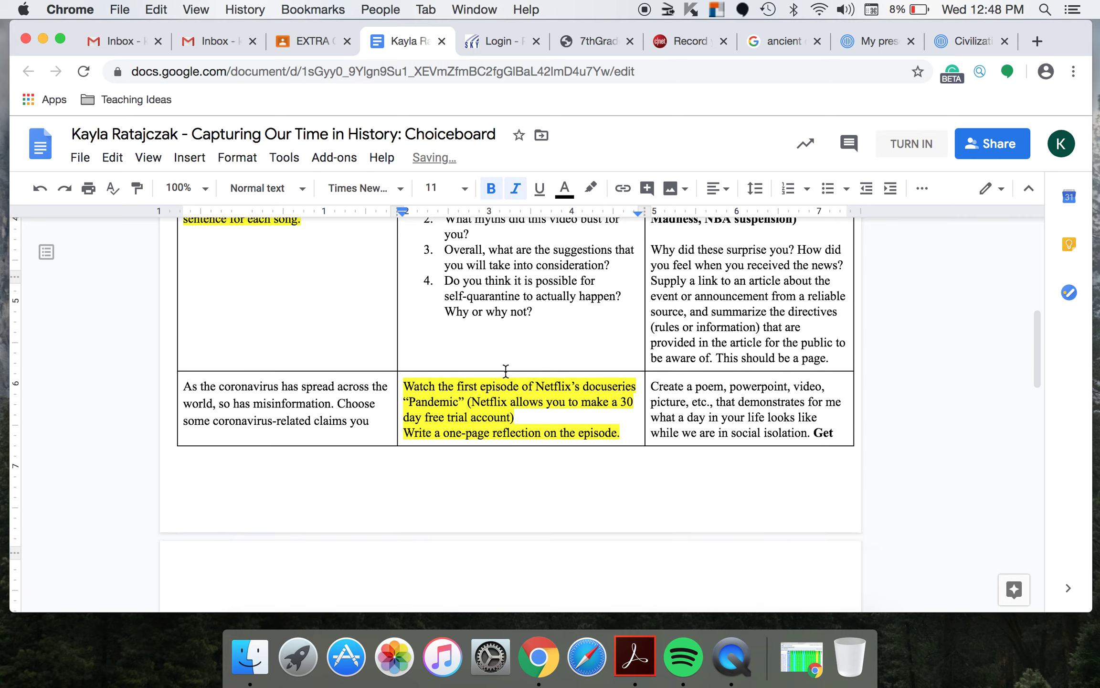
scroll(506, 371, "down", 5)
left_click(410, 444)
key("Return")
key("Return")
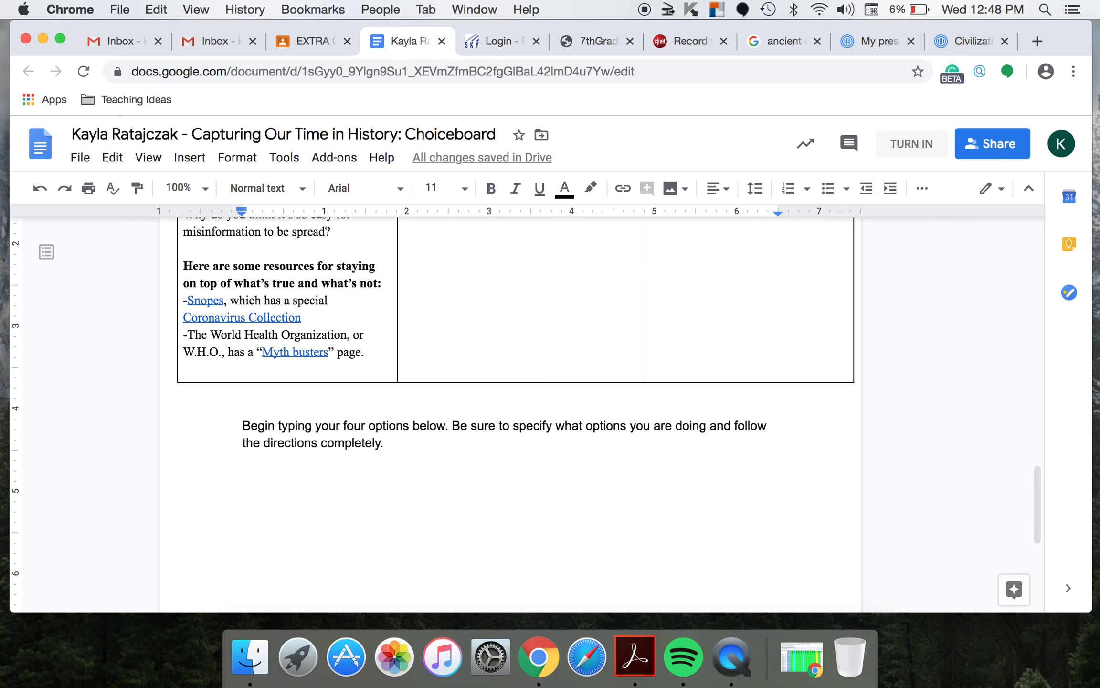
type("Task 1:")
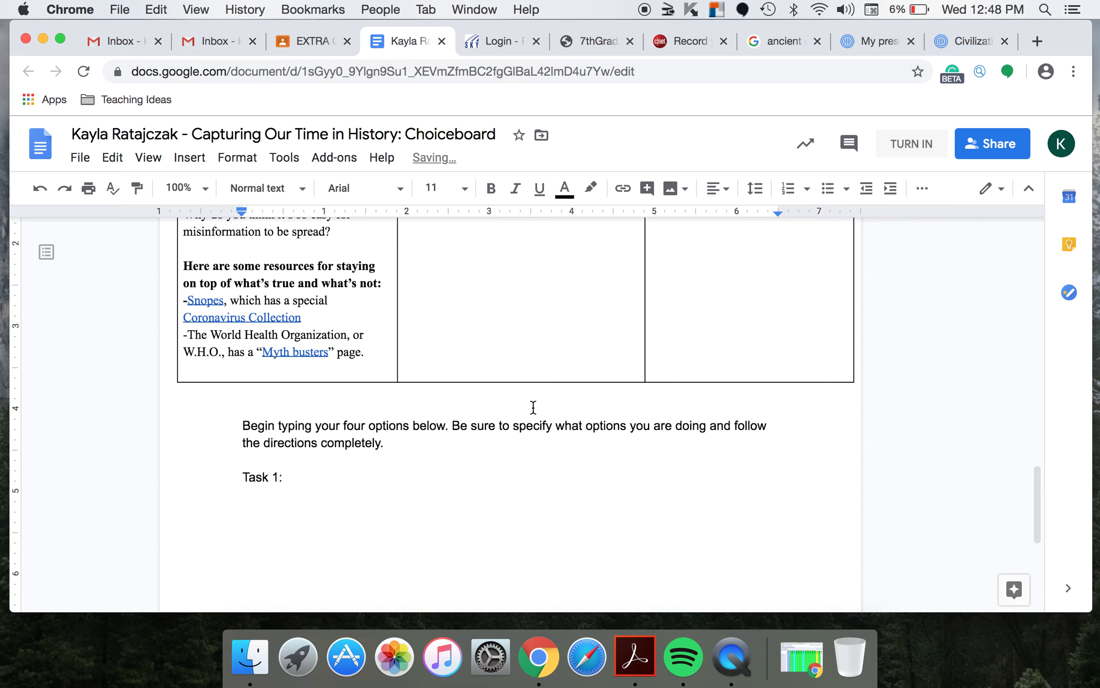
scroll(533, 408, "up", 15)
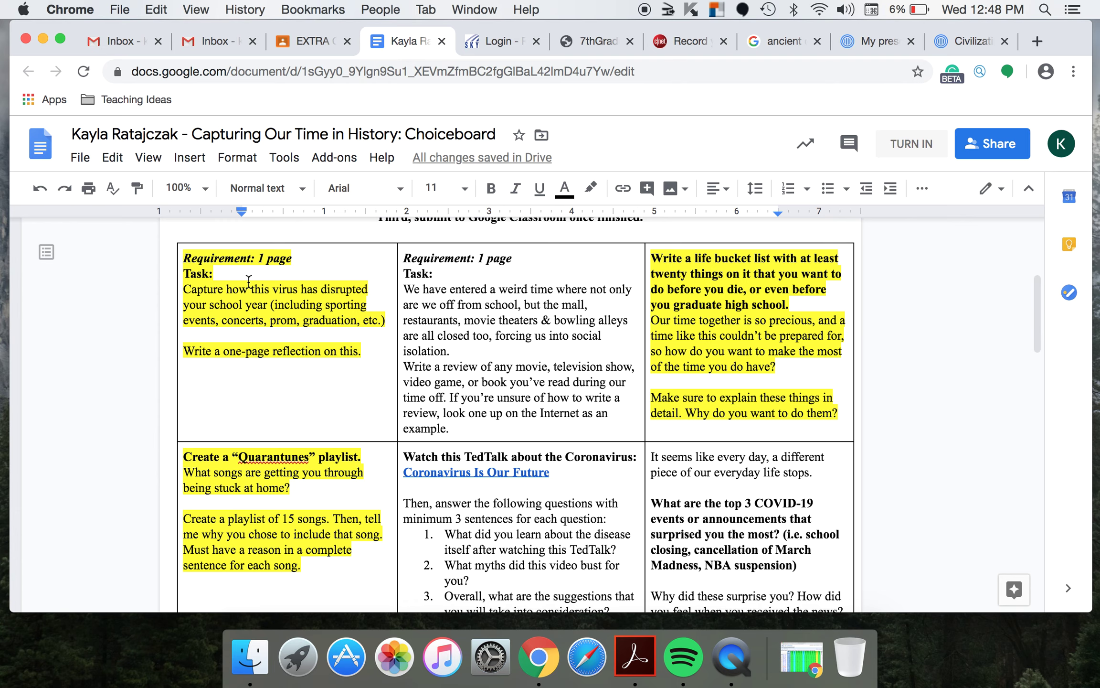
scroll(249, 281, "down", 15)
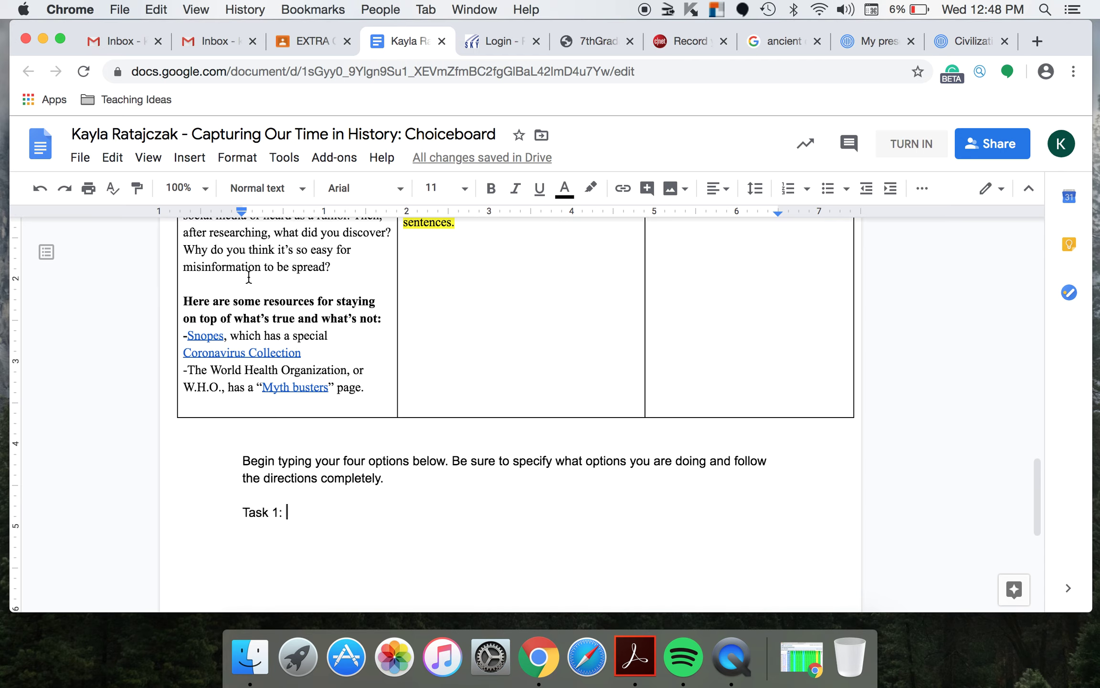
- After "Task 1:", write "start typing my reflection (this needs to be one page) and you can update the fonts,"
type("start typ")
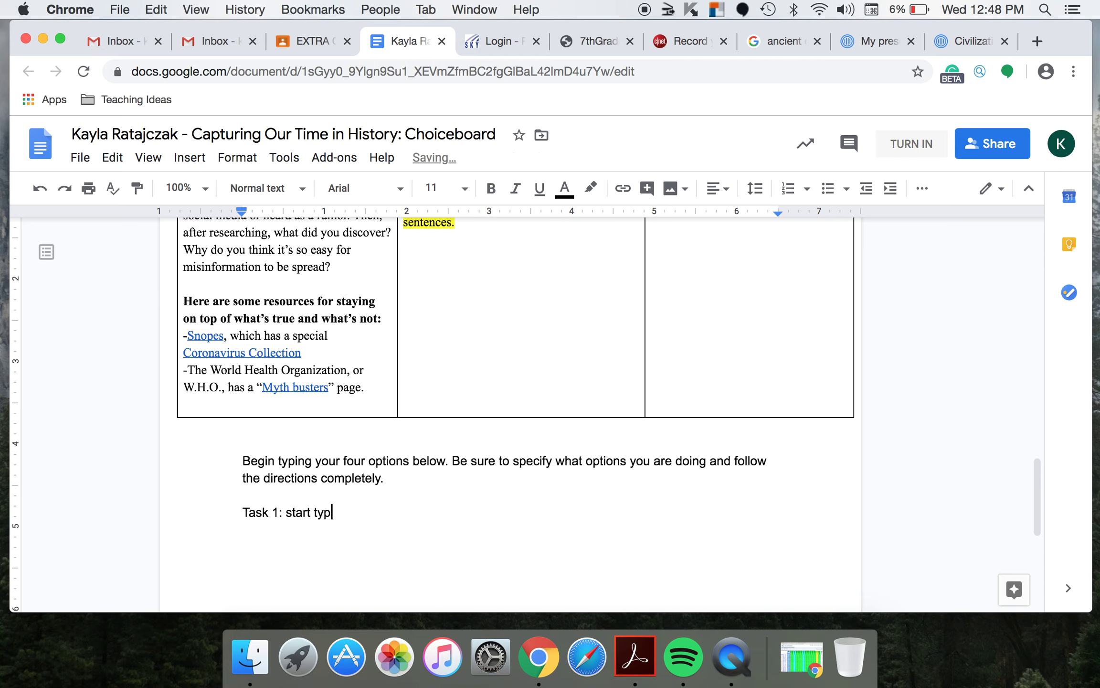
type("ing my reflection (this needs to")
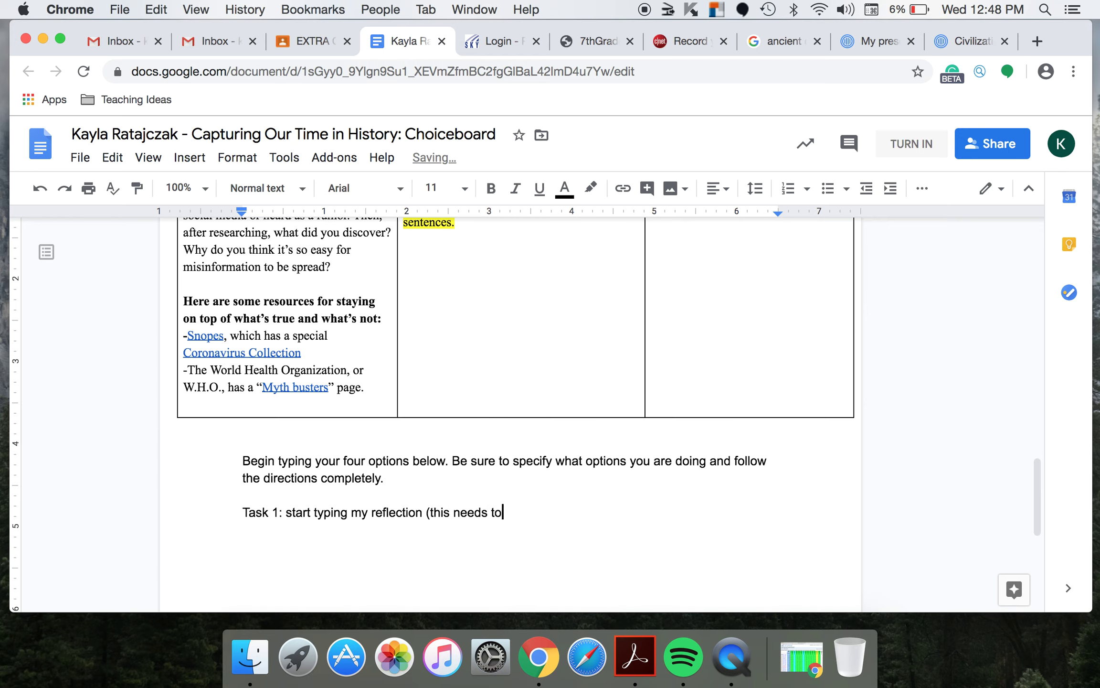
type(" be one page) and you c")
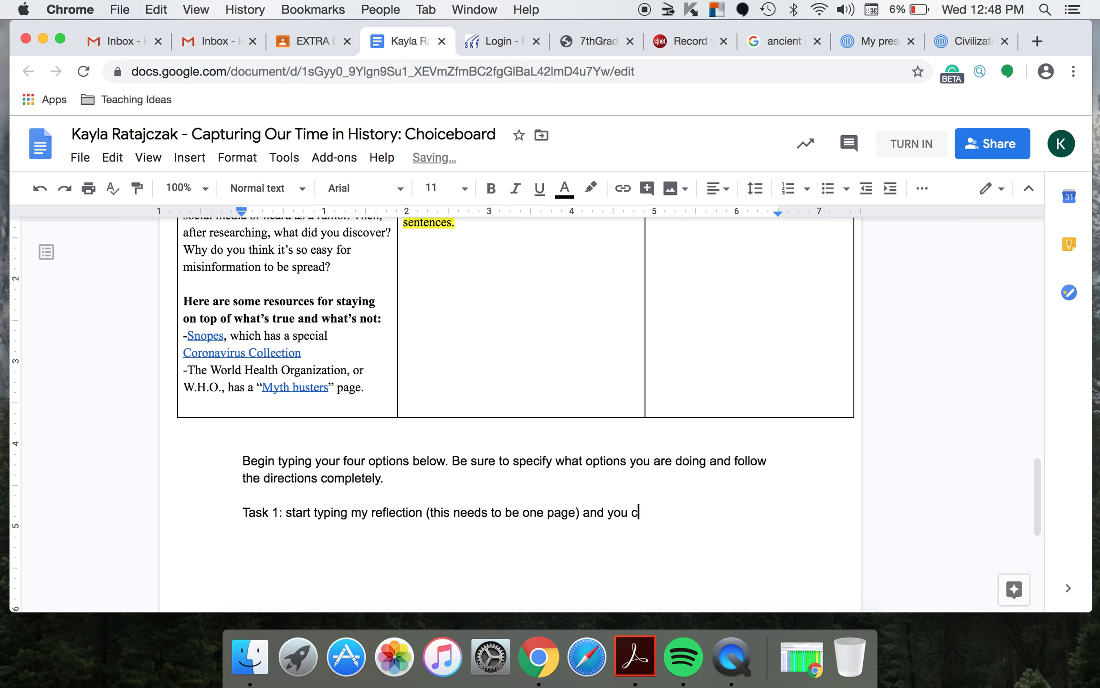
type("an update the fonts , co")
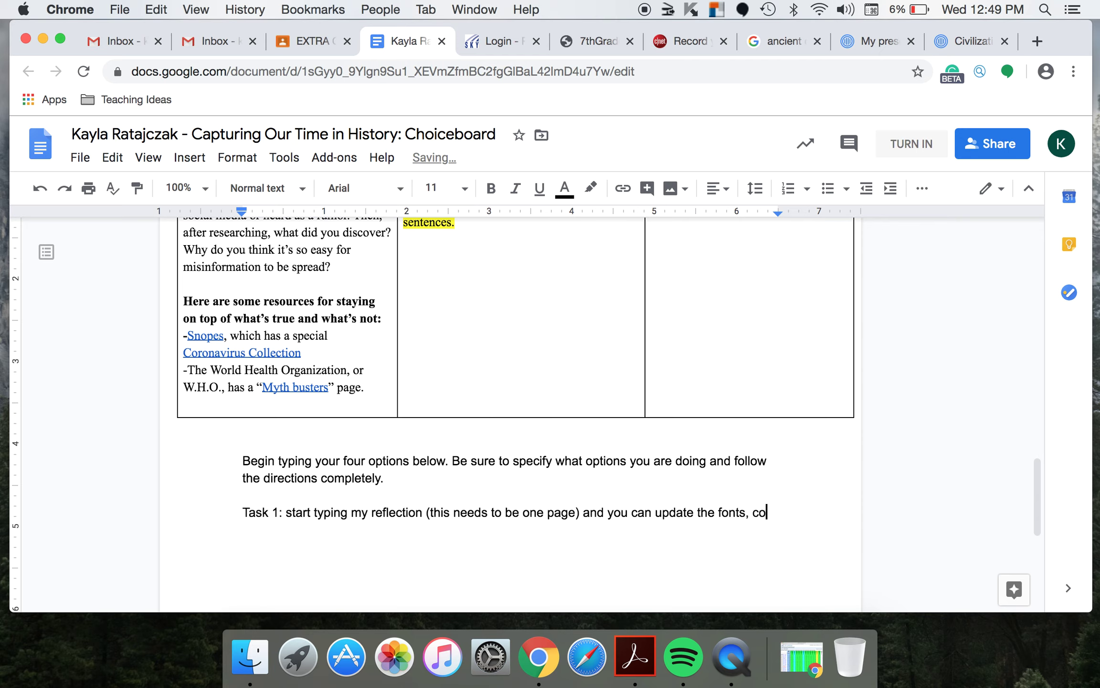
- Finish the Task 1 sentence with "colors, sizes, all that stuff to make it relevant to you." and correct the spelling of "relevant"
type("lors, sizes ")
type(" all that stud")
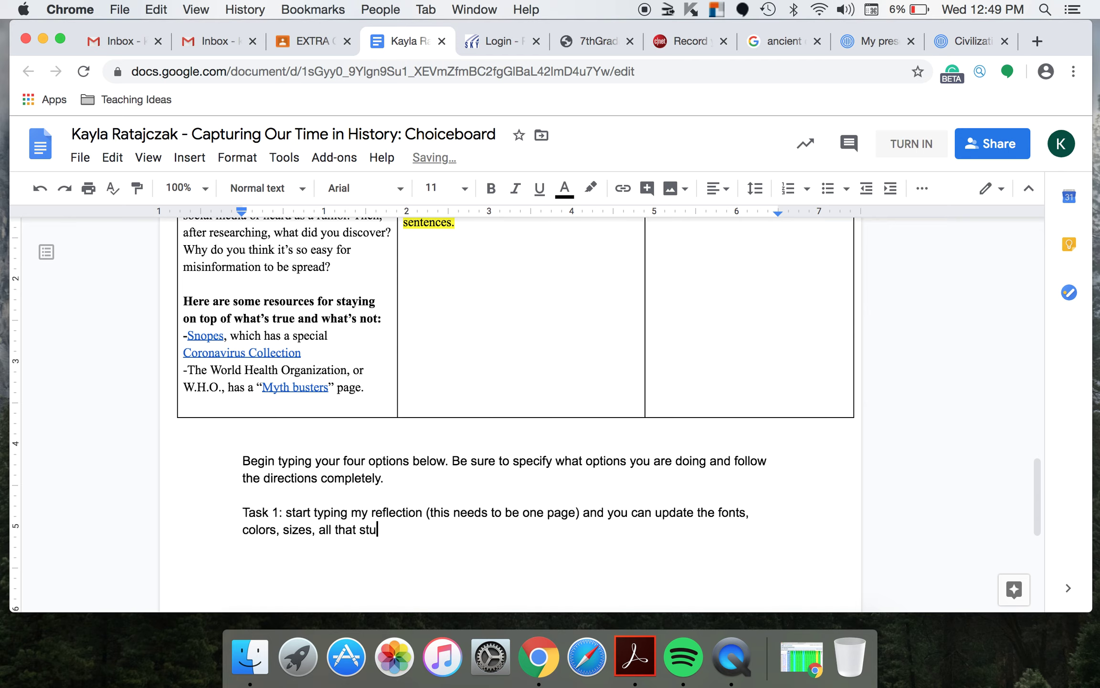
key("BackSpace")
type("ff to ma e")
key("BackSpace")
key("BackSpace")
type("ke it relveant to you.")
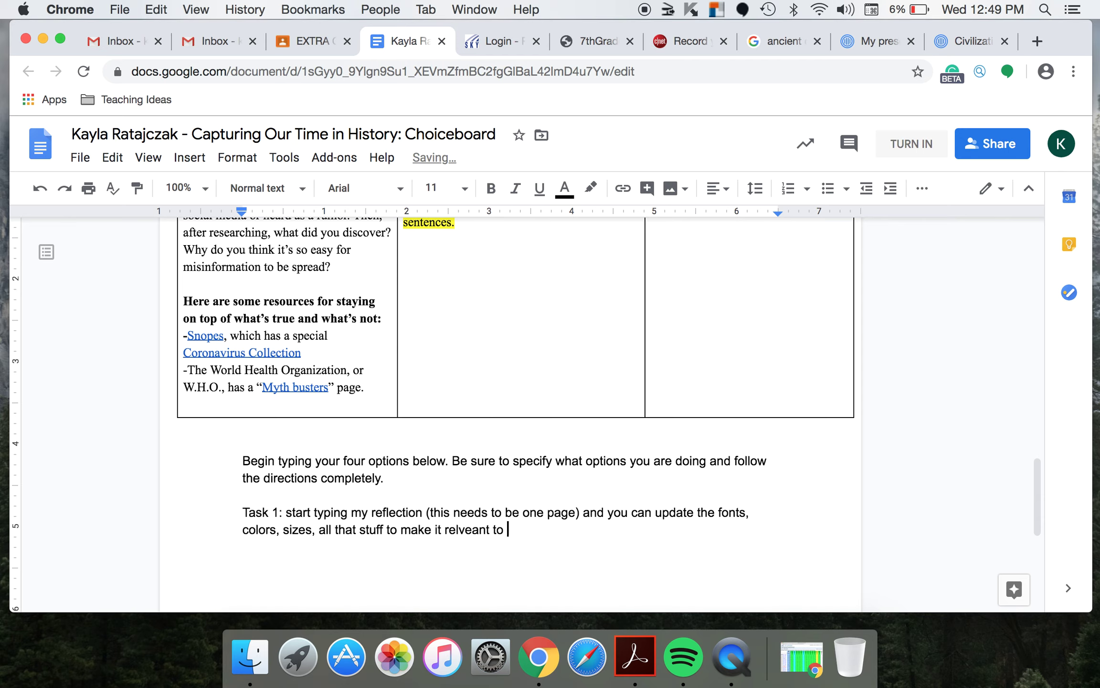
left_click(469, 531)
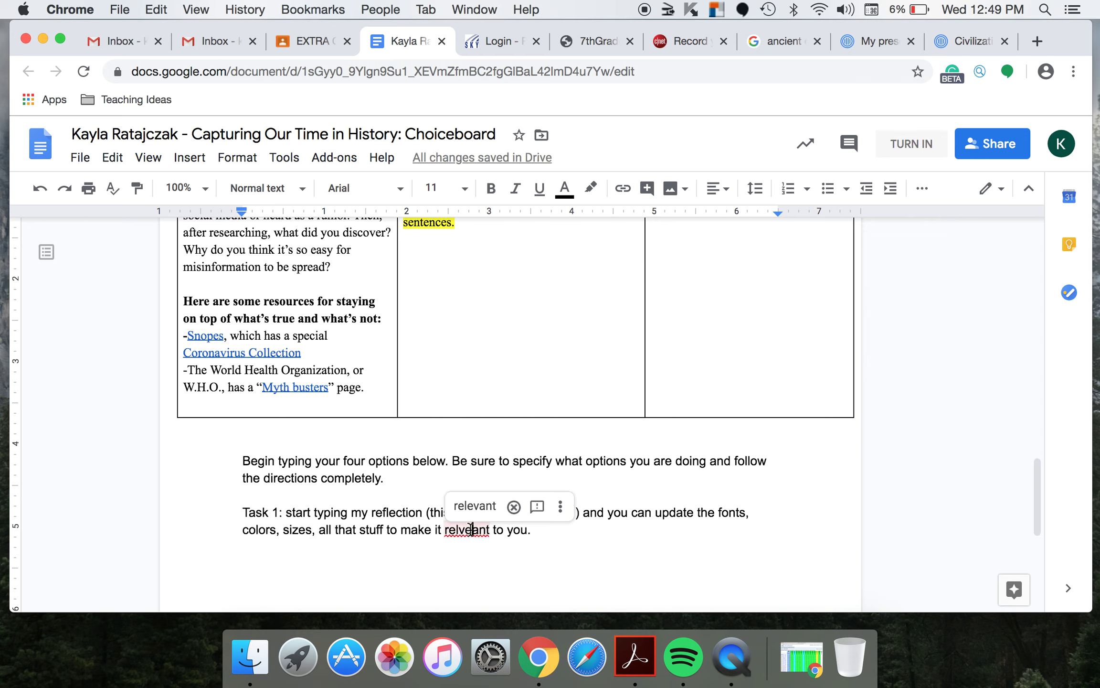
left_click(473, 509)
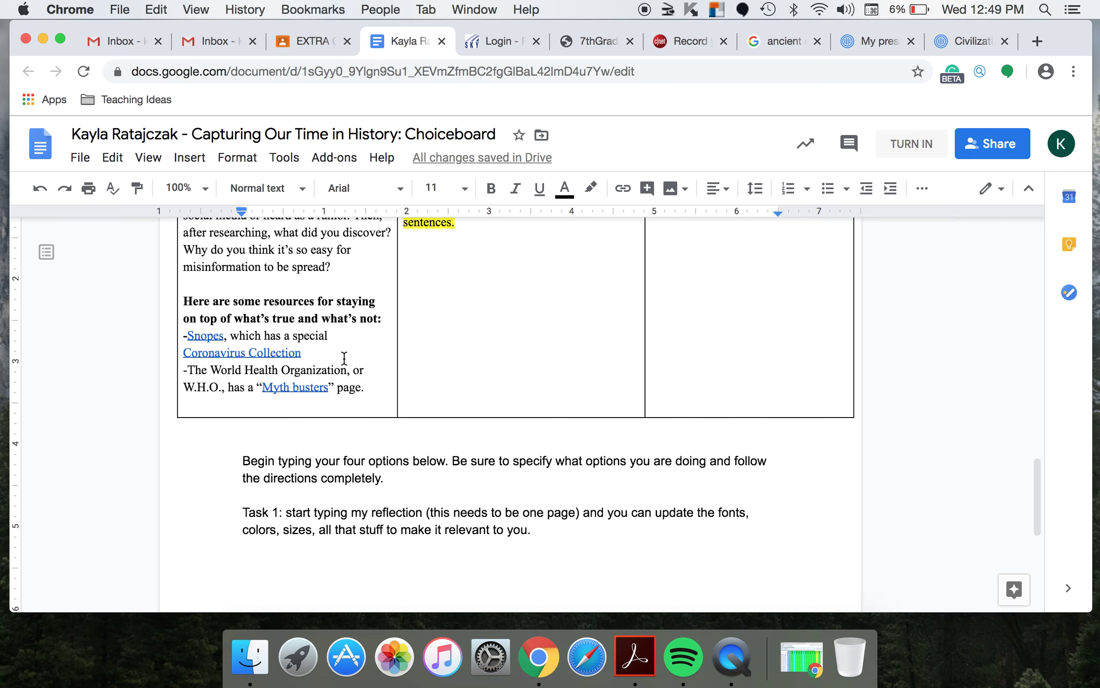
- Review the four highlighted choiceboard tasks, the answer area below the board and the instructions at the start of the document
scroll(367, 392, "up", 7)
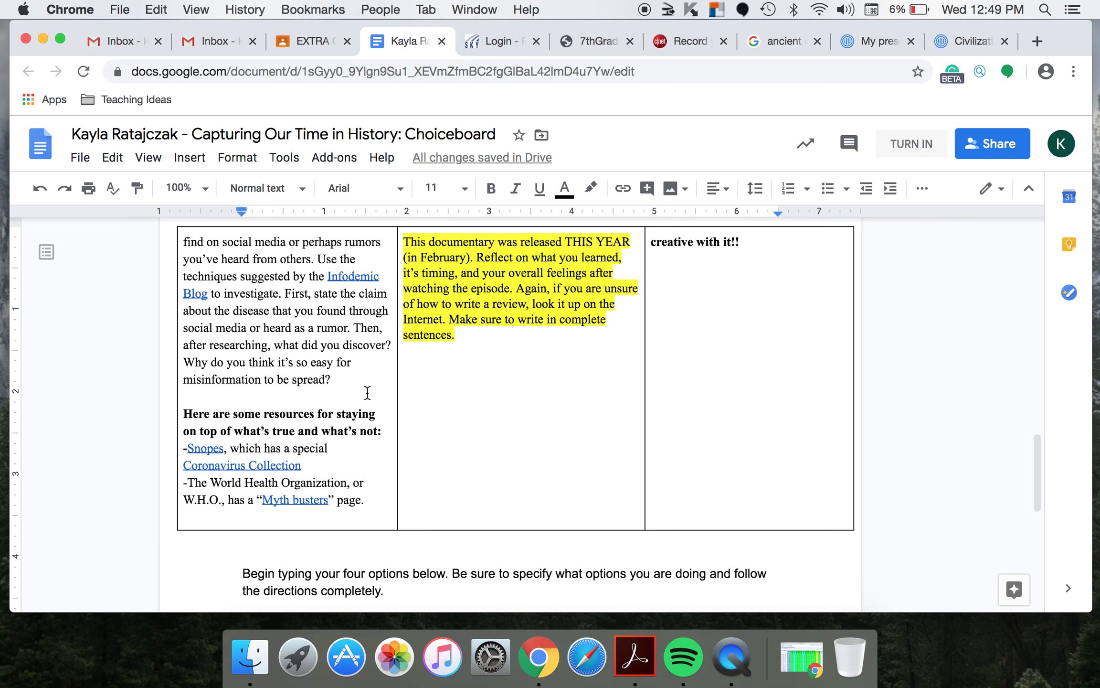
scroll(368, 393, "up", 15)
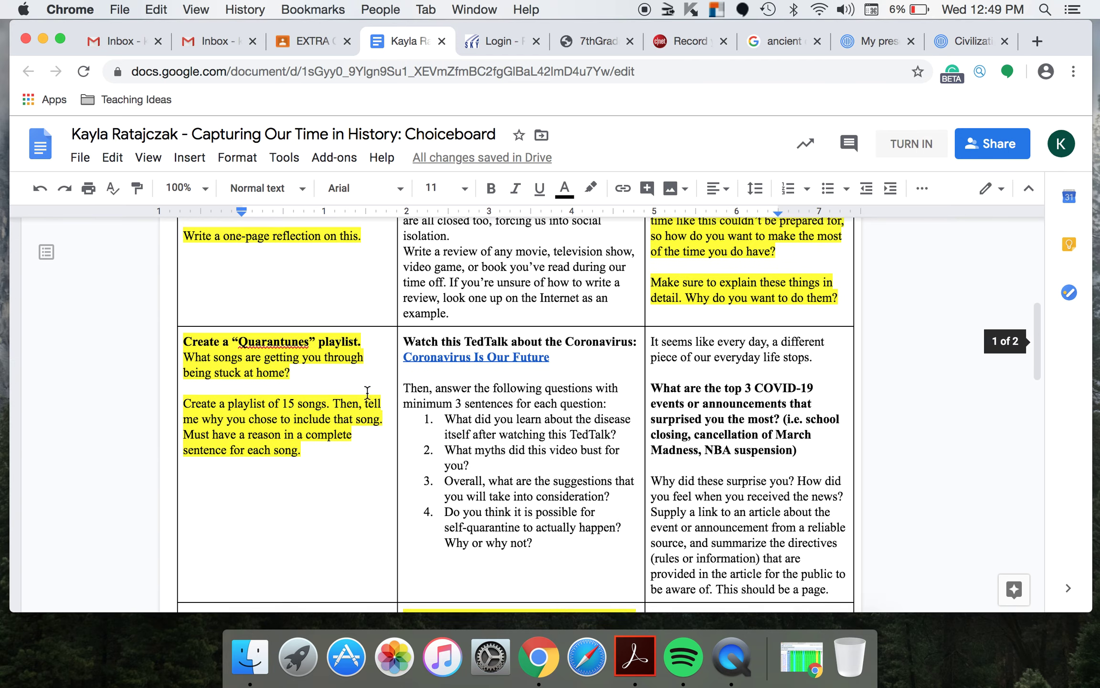
scroll(430, 387, "down", 2)
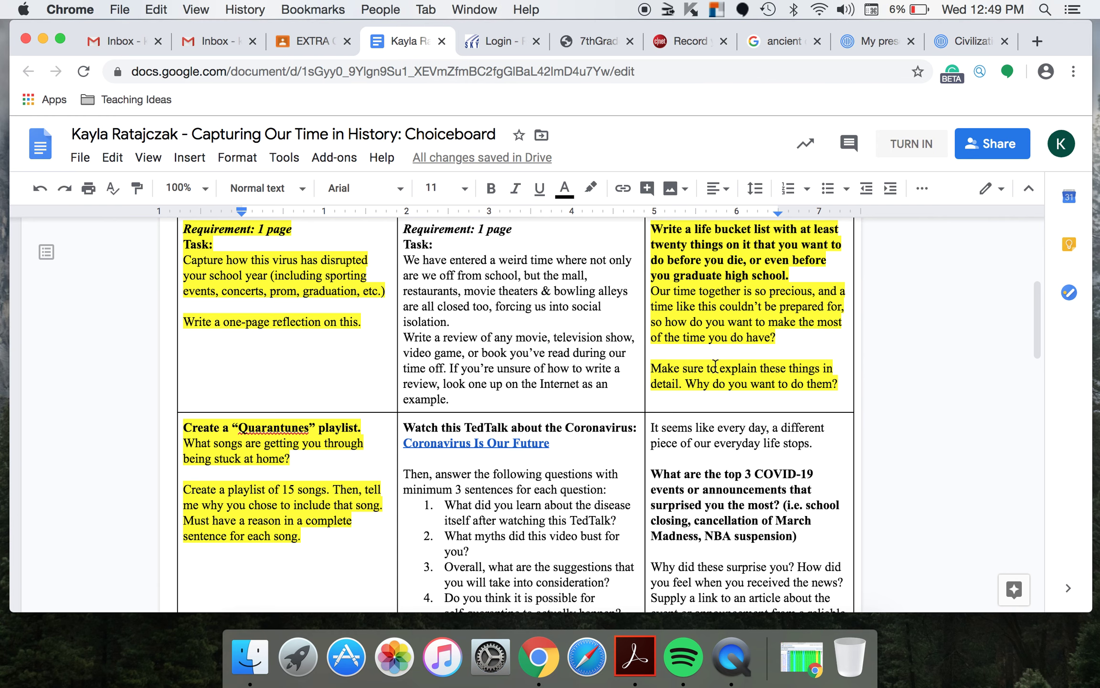
scroll(717, 398, "down", 1)
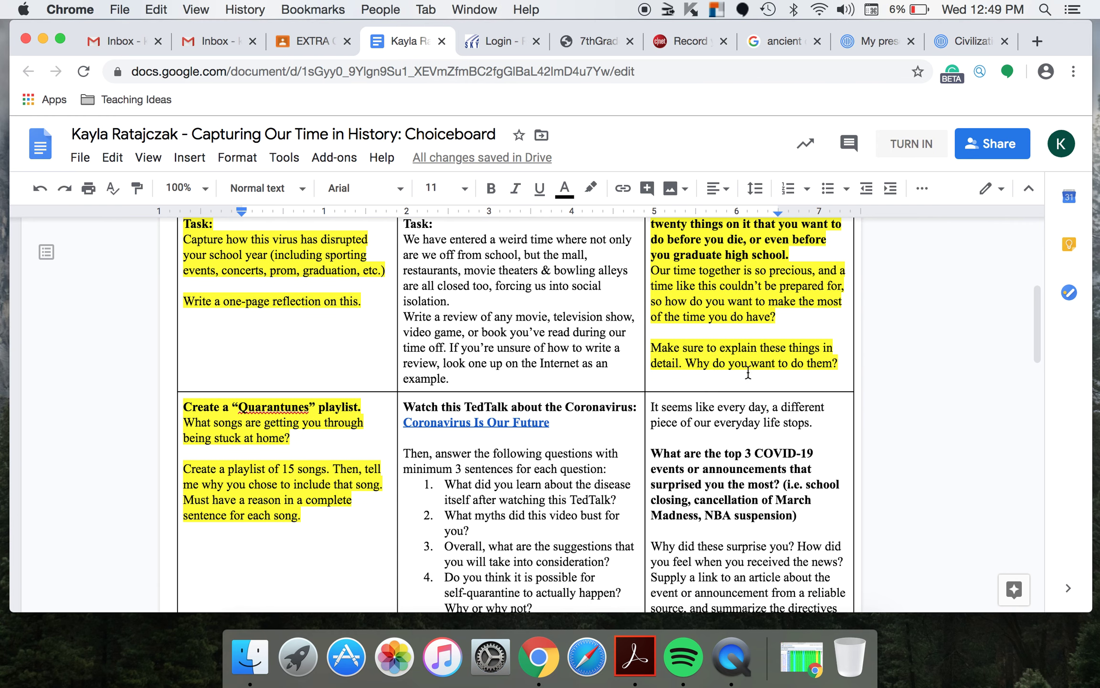
scroll(750, 370, "down", 3)
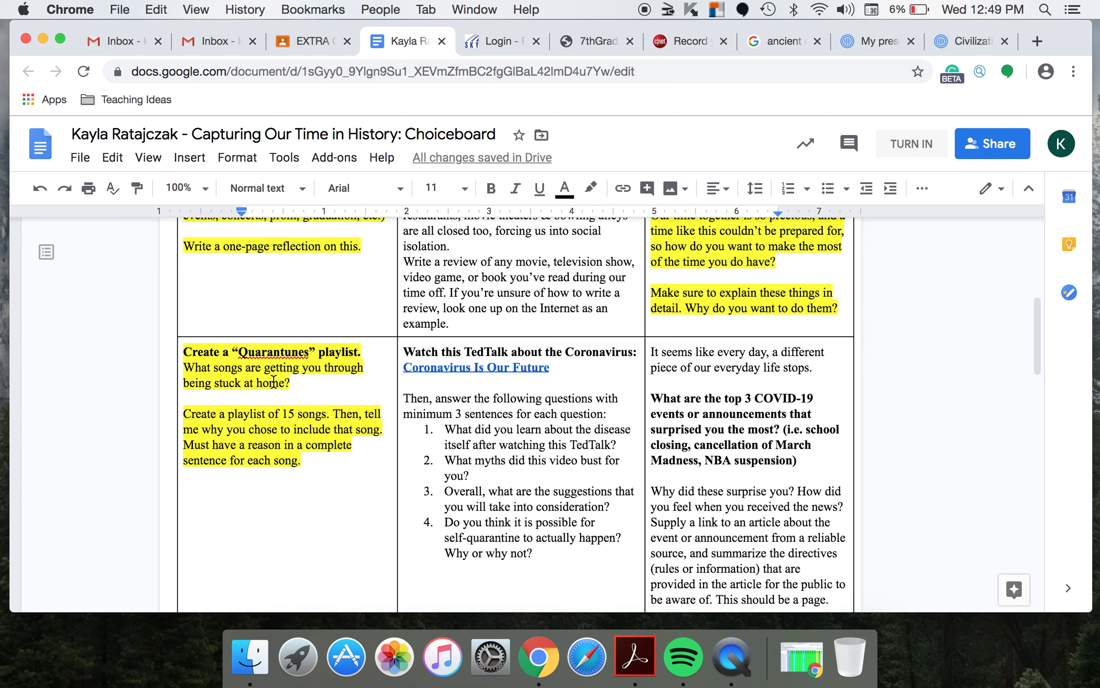
scroll(274, 381, "down", 10)
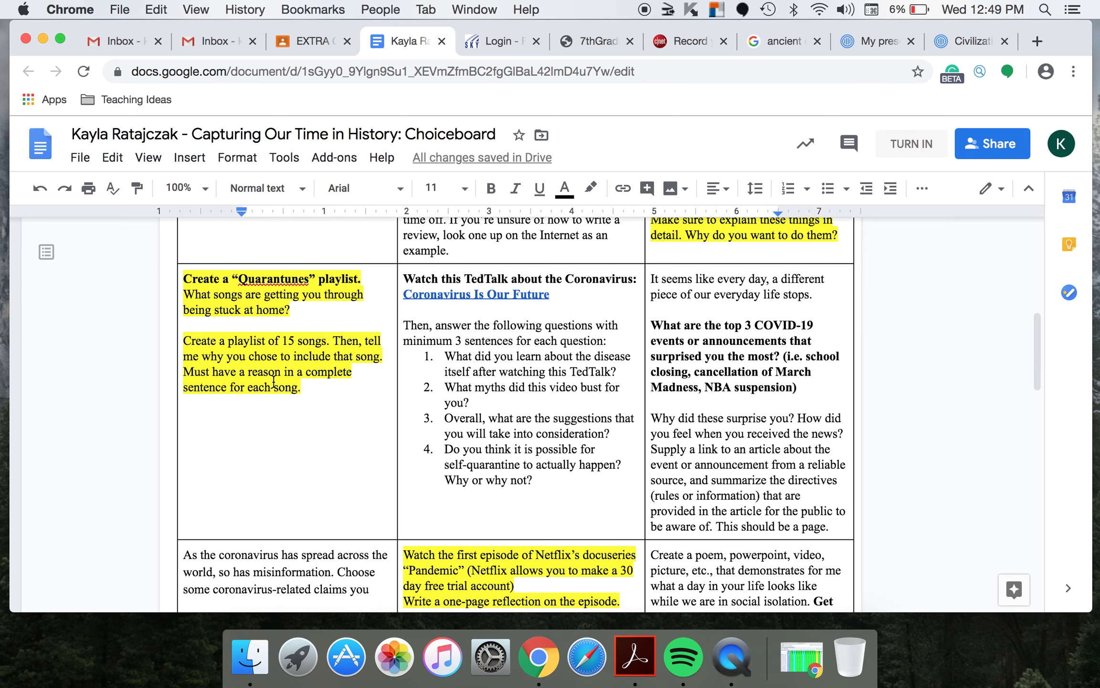
scroll(501, 417, "down", 1)
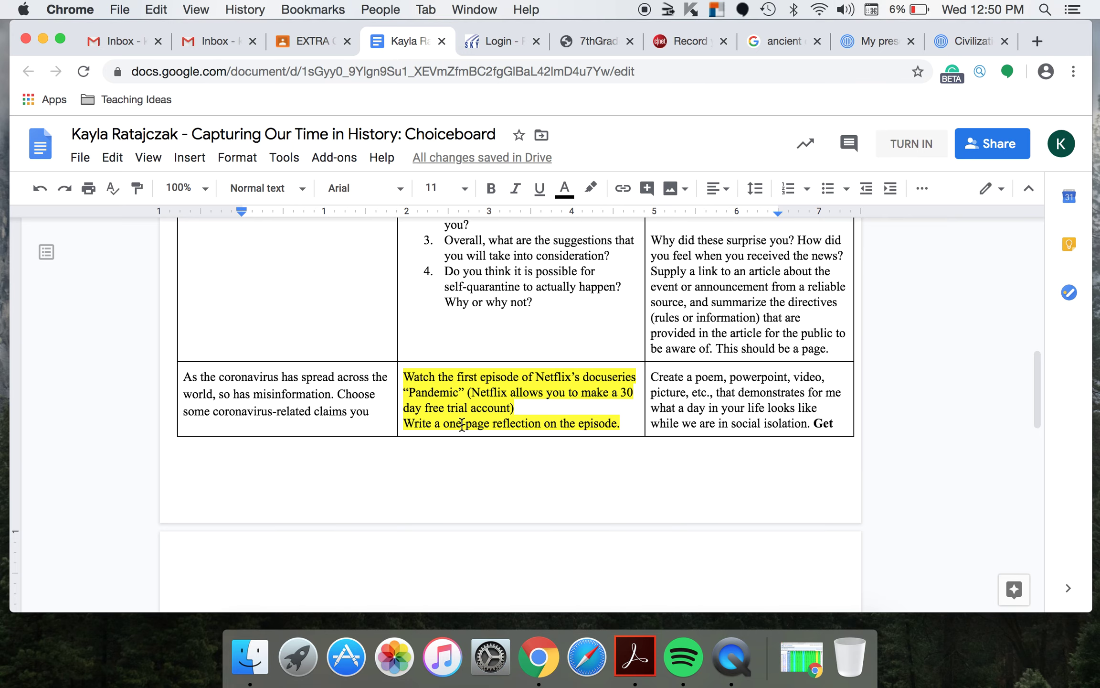
scroll(432, 406, "down", 8)
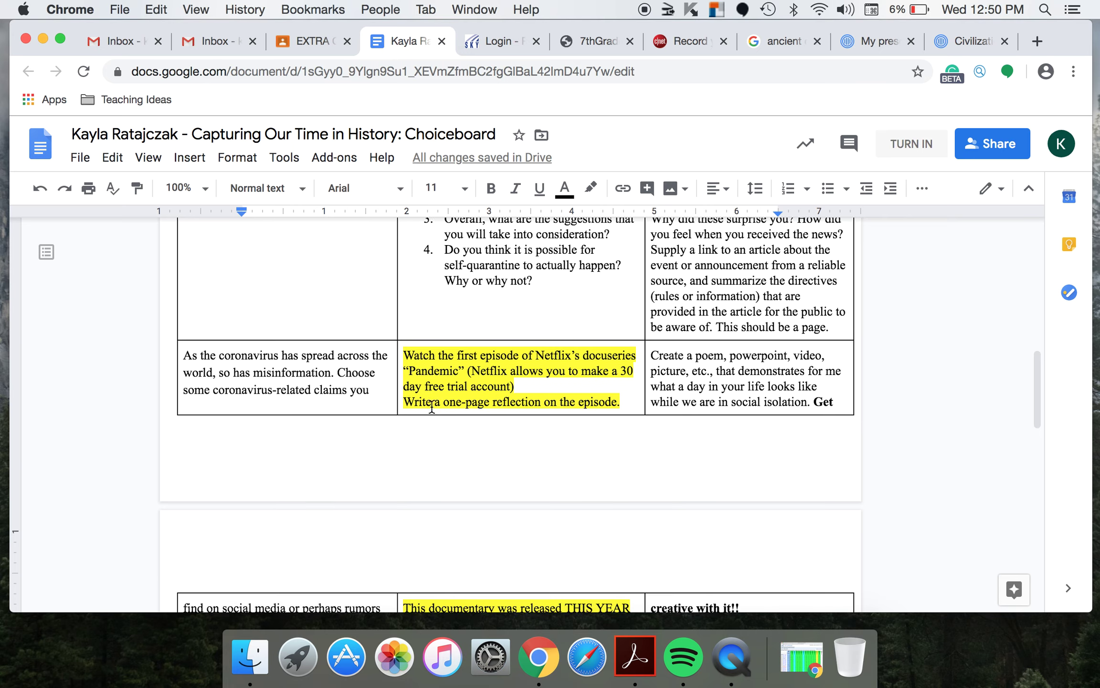
scroll(431, 406, "down", 18)
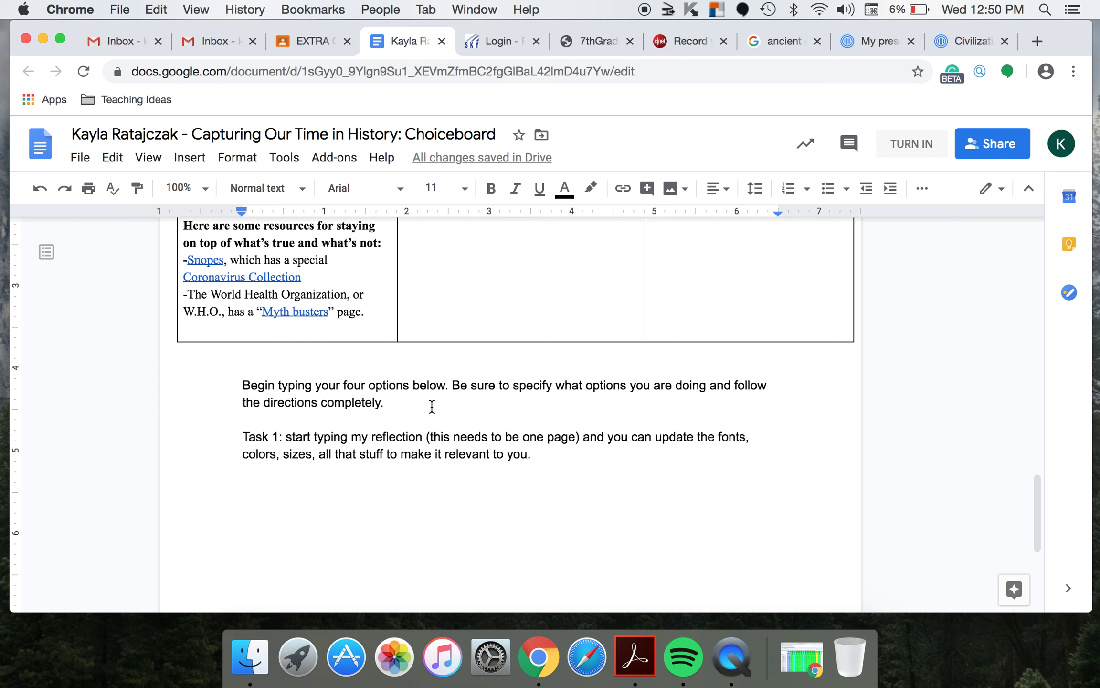
scroll(505, 424, "up", 10)
scroll(505, 423, "up", 10)
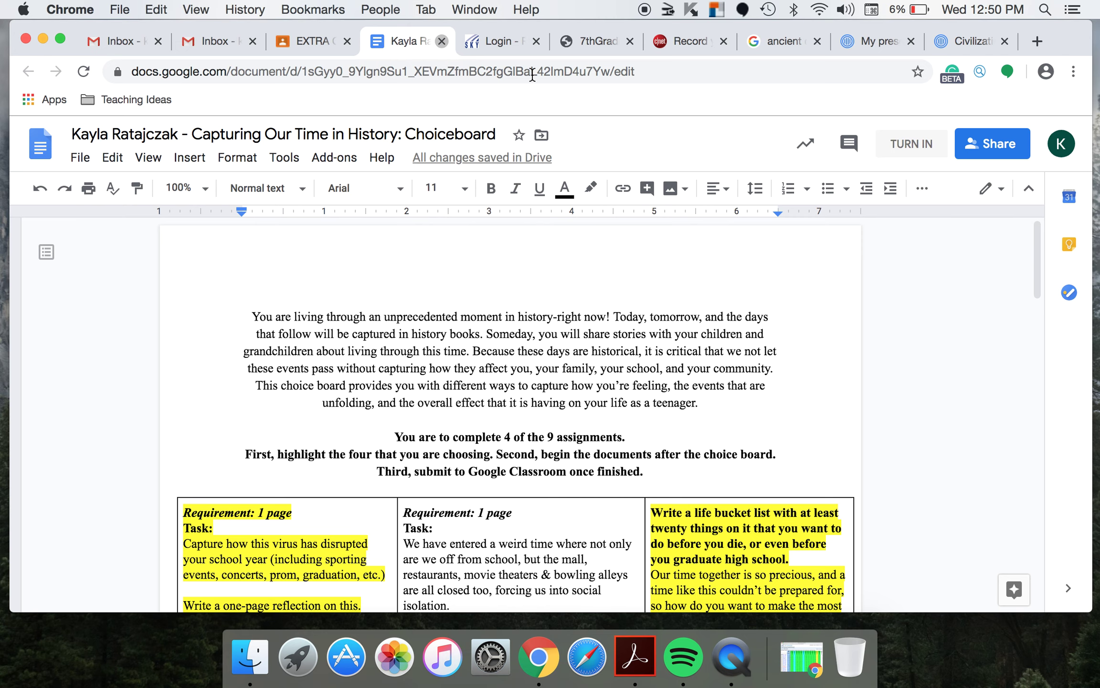
- Close the choiceboard document and go from the extra credit assignment to the Social Studies 7 class stream
left_click(442, 41)
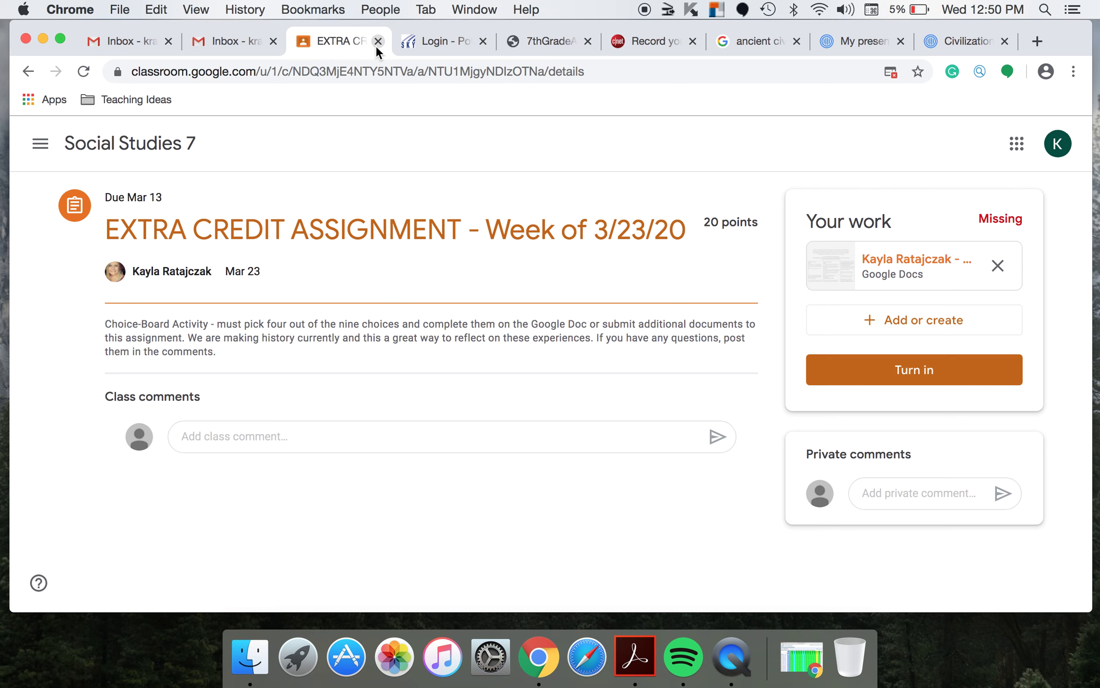
left_click(164, 152)
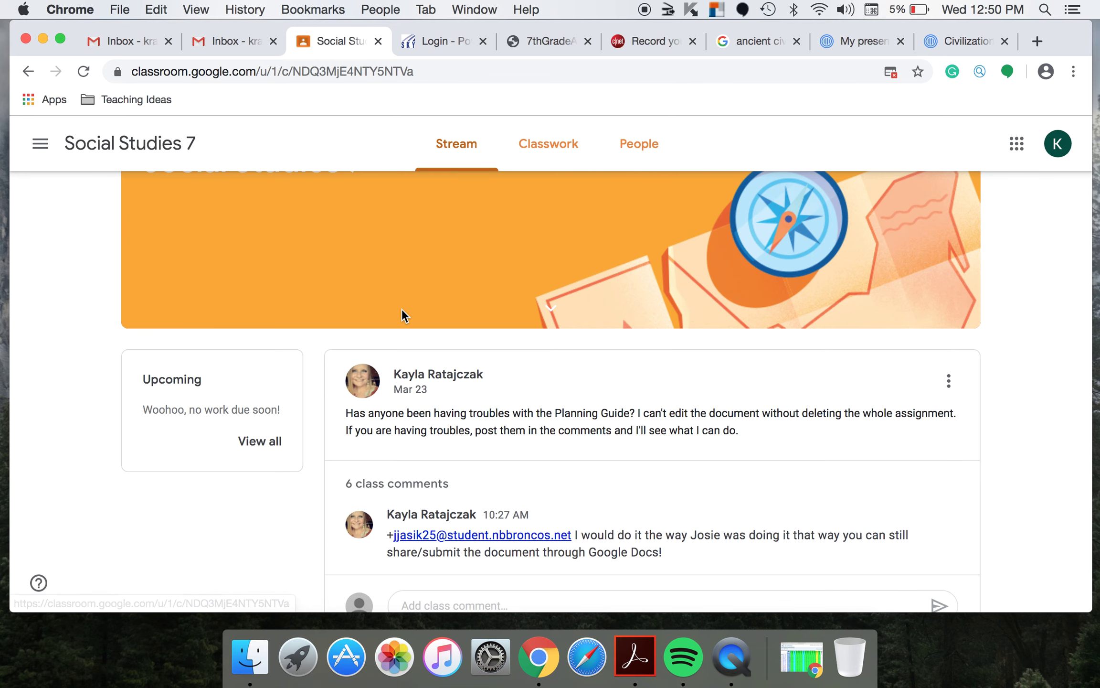
- Look through the class stream's announcements and assignments, including the Planning Guide, weekend activities, Zoom meeting, Google Hangouts and Civilization project posts
scroll(402, 308, "down", 2)
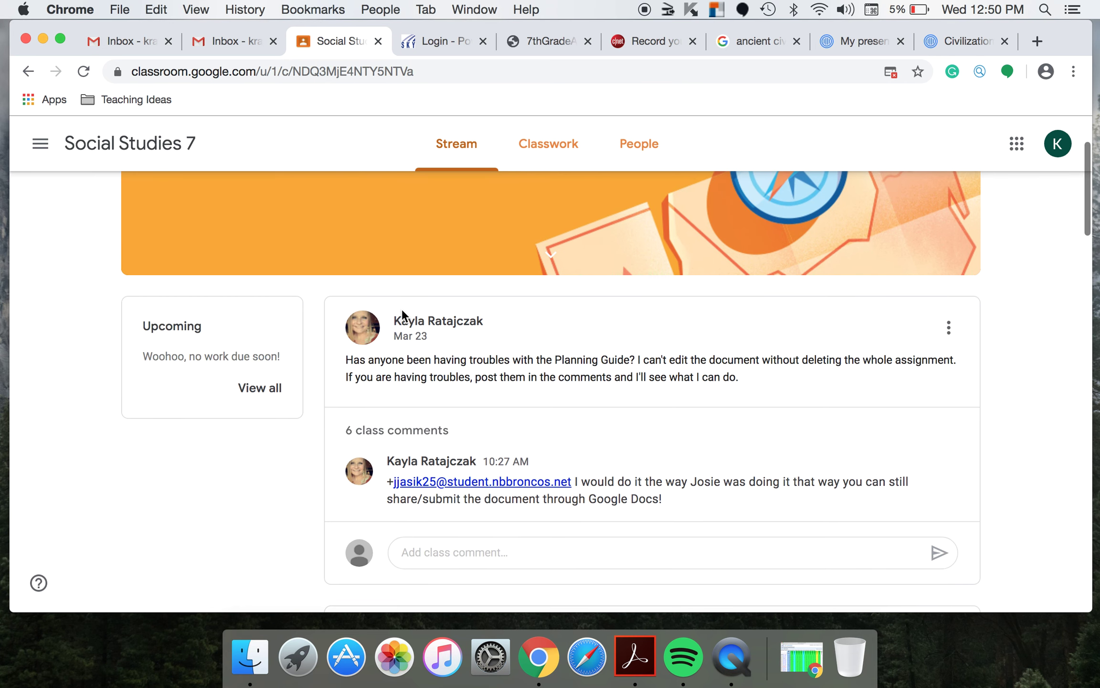
scroll(402, 313, "up", 2)
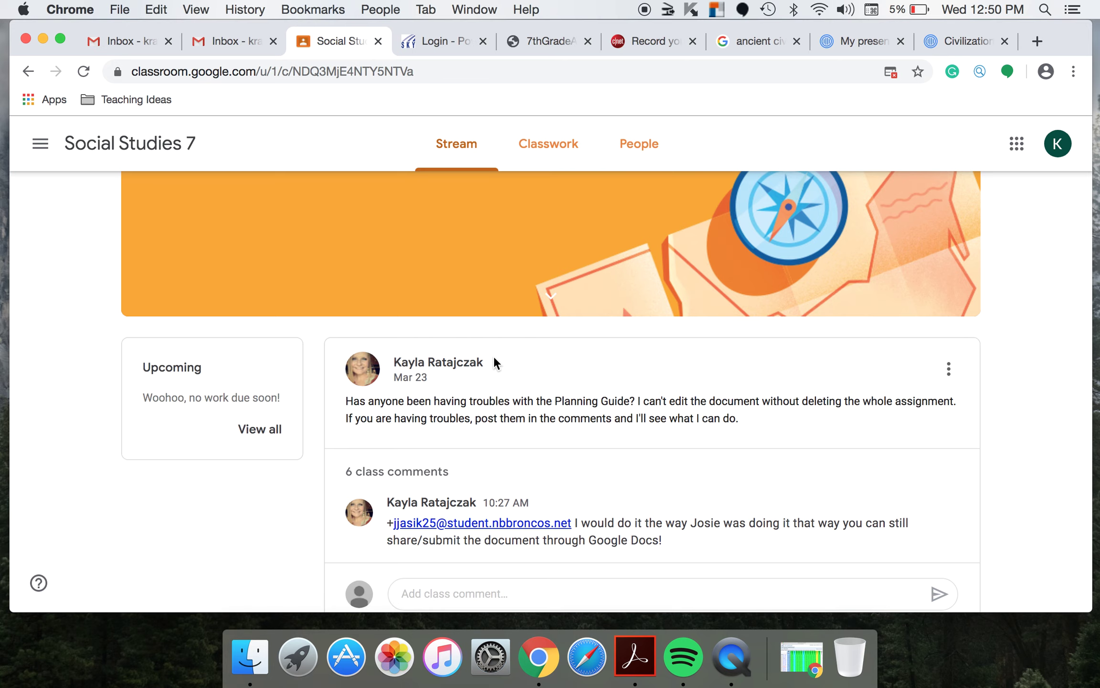
scroll(495, 359, "down", 1)
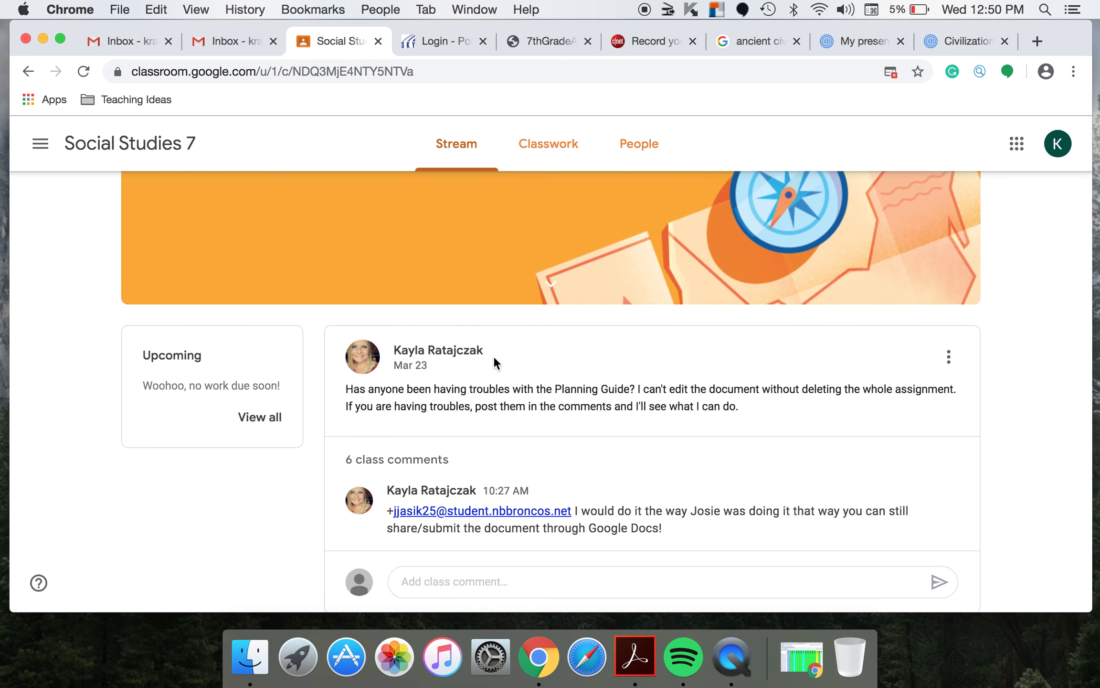
scroll(493, 356, "down", 5)
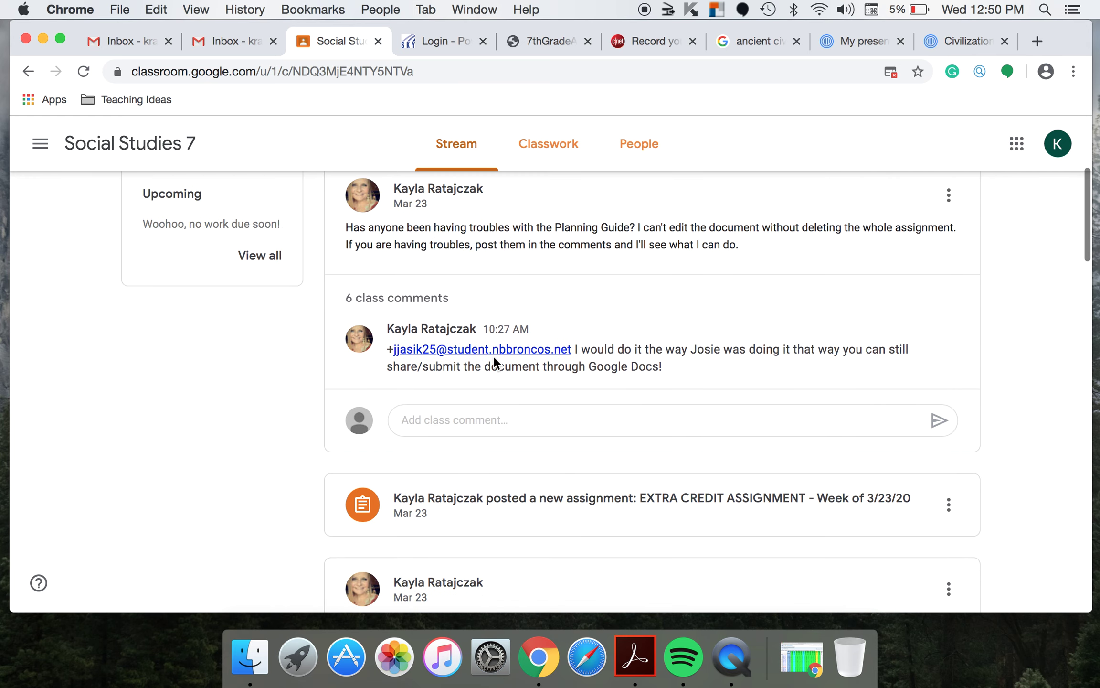
scroll(493, 355, "down", 4)
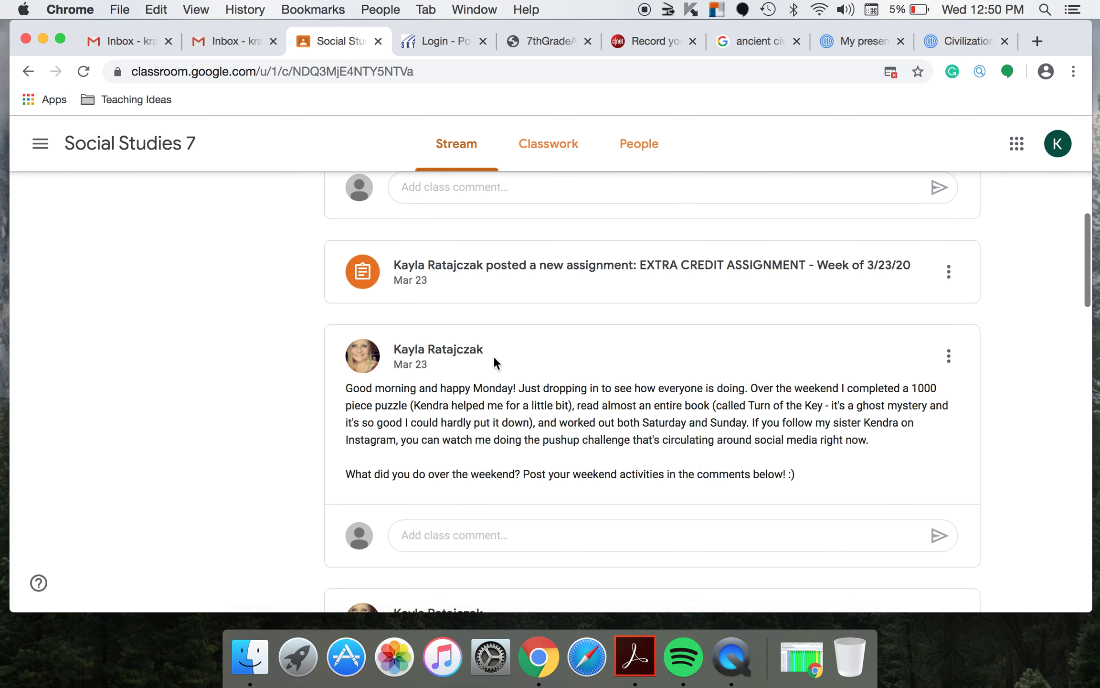
scroll(493, 356, "down", 2)
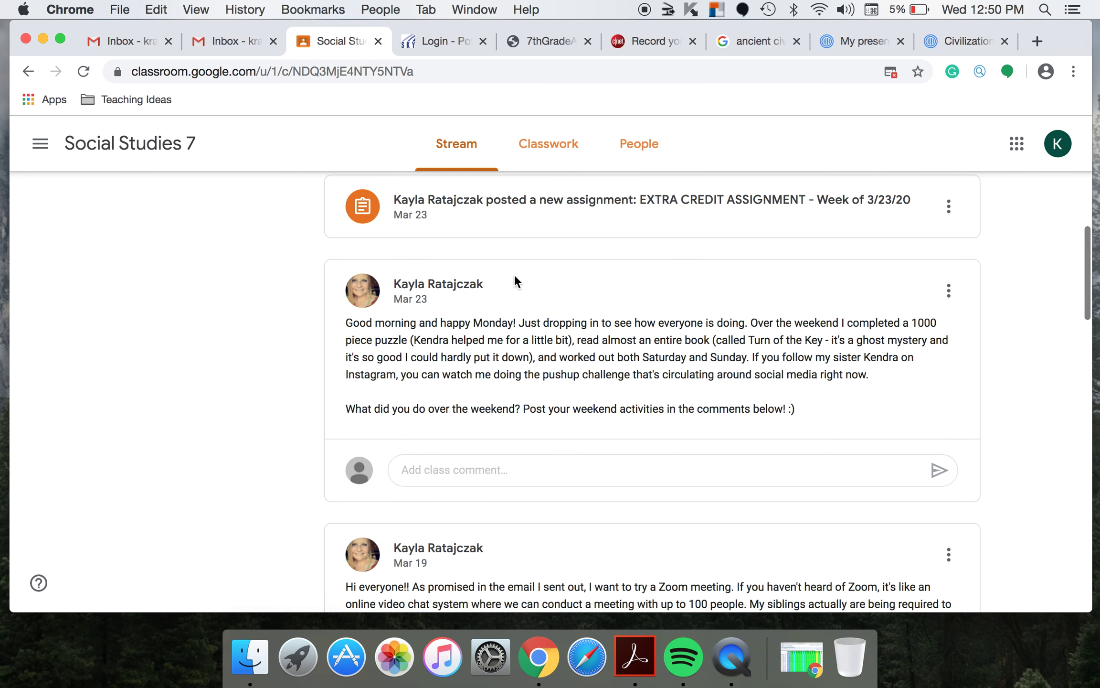
scroll(518, 425, "down", 1)
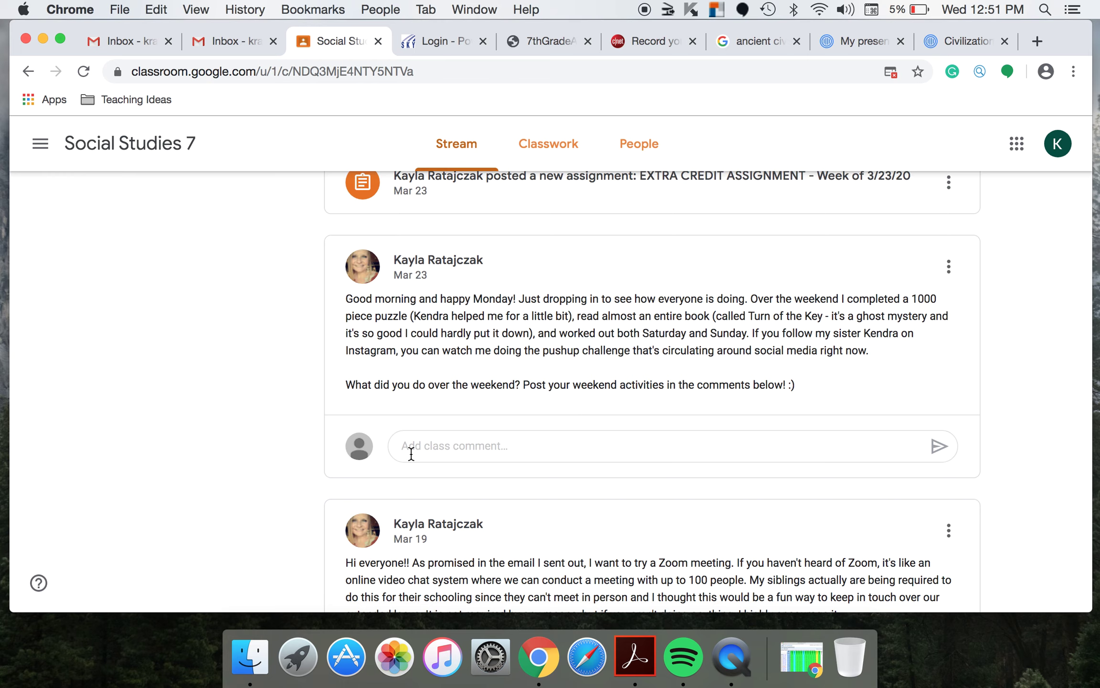
scroll(410, 453, "down", 3)
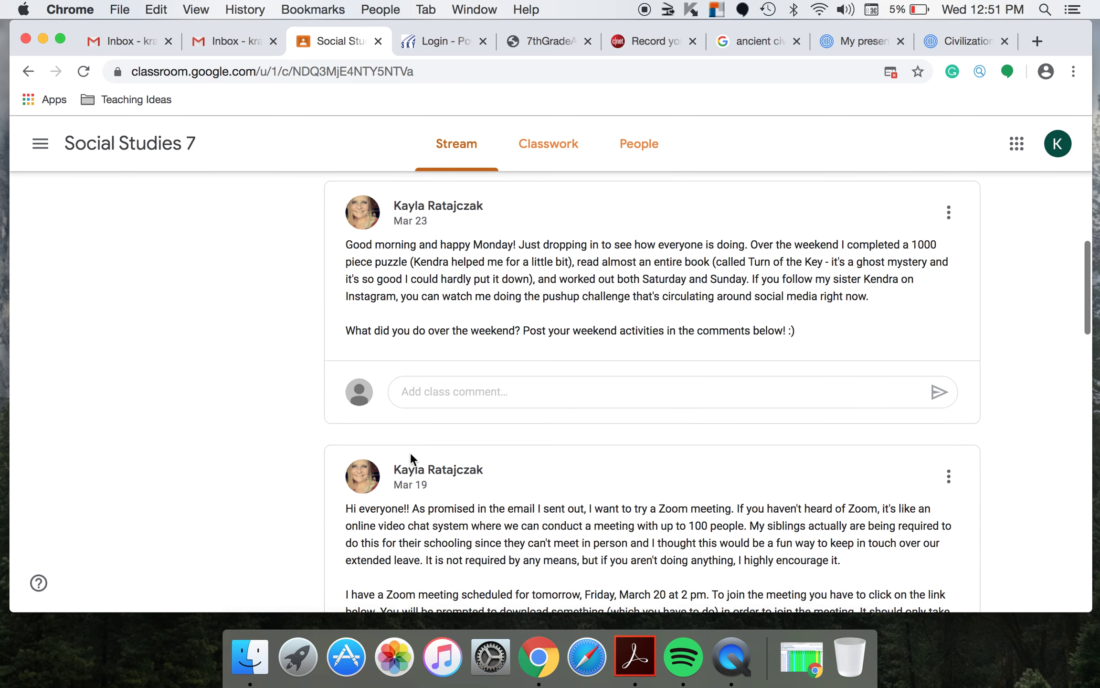
scroll(411, 456, "down", 2)
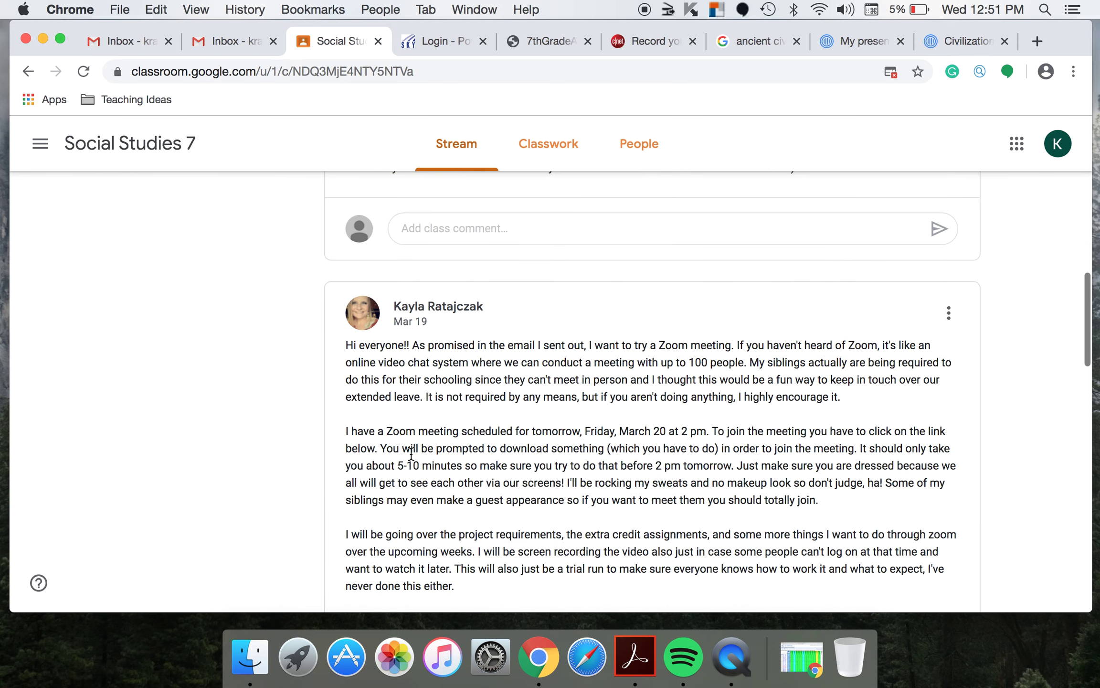
scroll(410, 453, "down", 3)
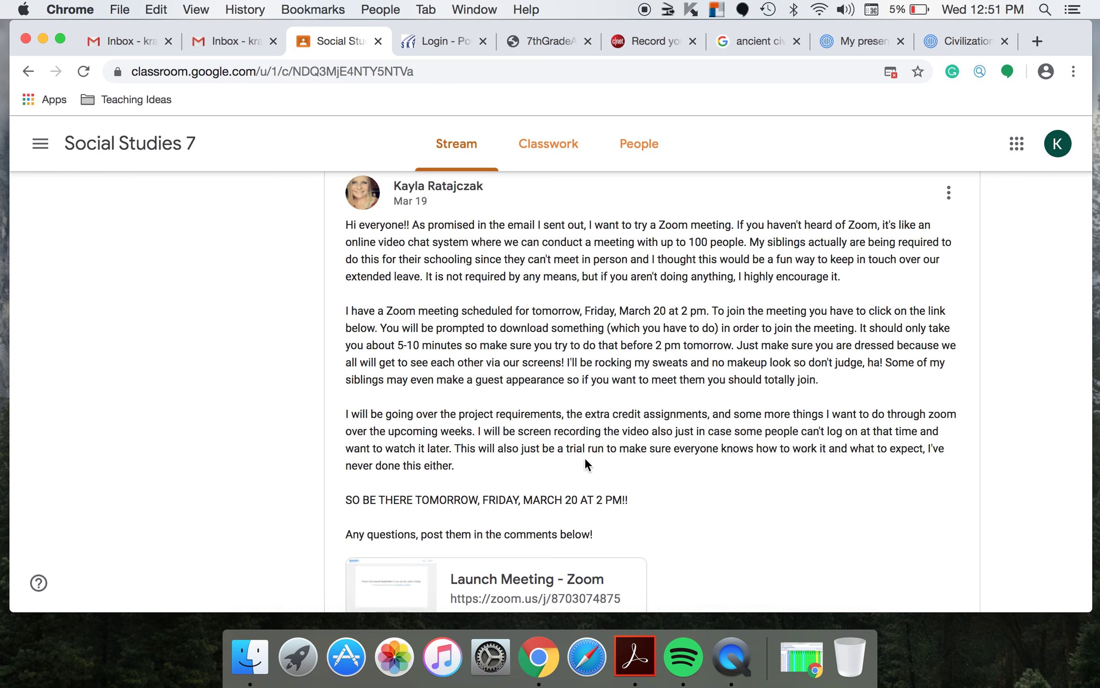
scroll(585, 459, "down", 10)
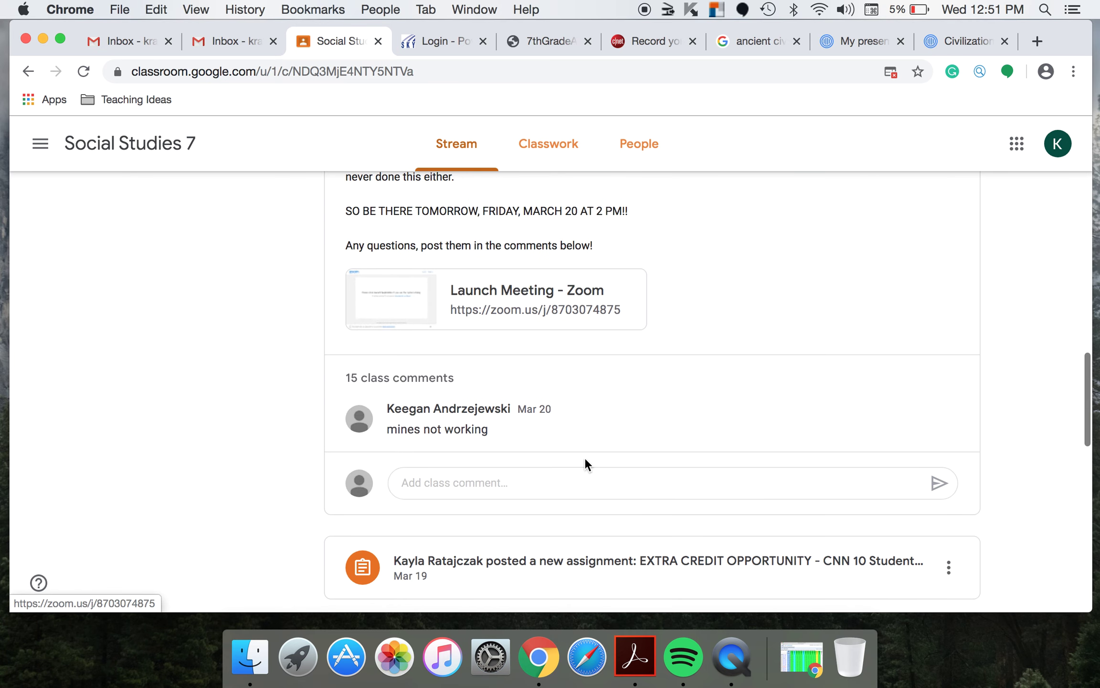
scroll(585, 460, "down", 5)
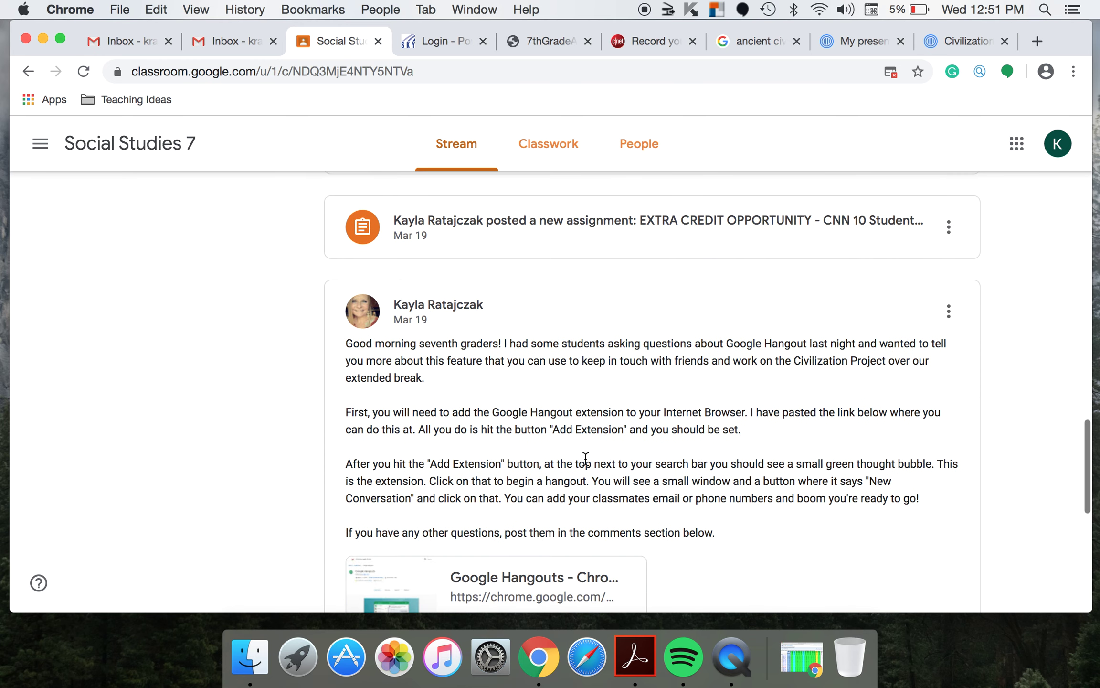
scroll(585, 464, "down", 2)
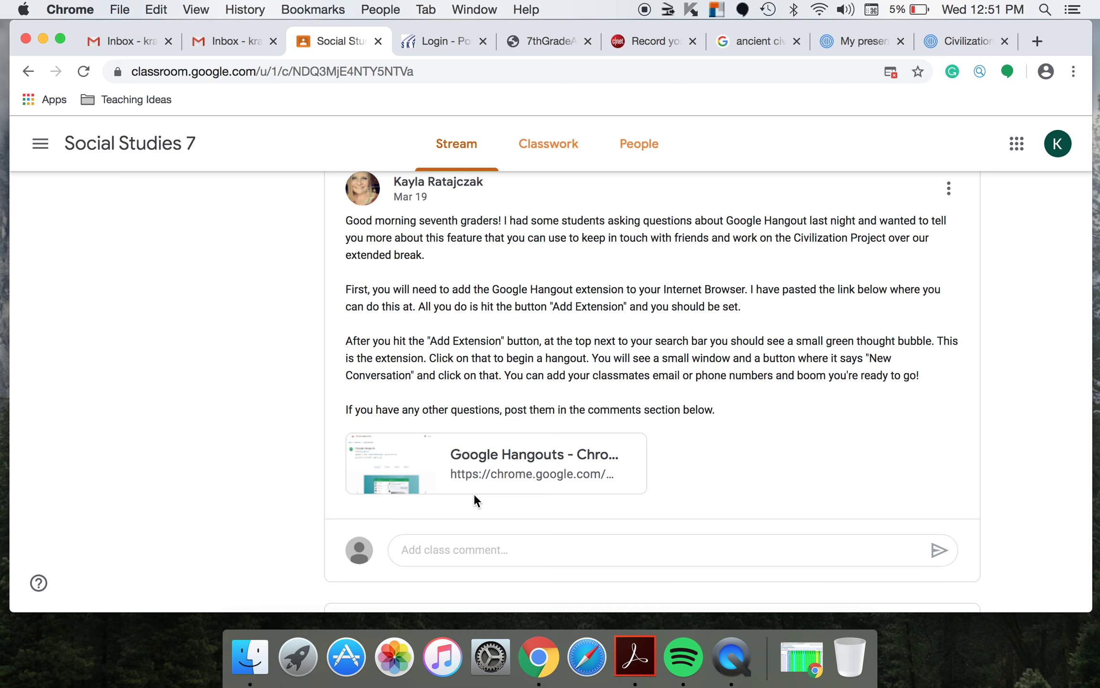
scroll(475, 495, "down", 10)
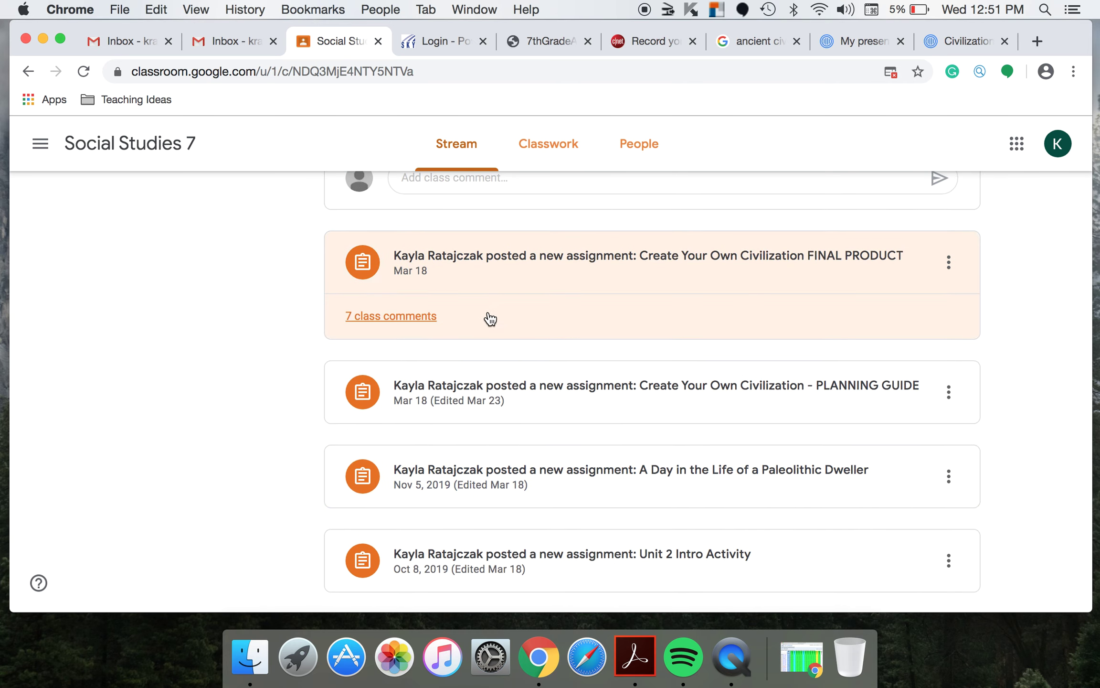
scroll(538, 490, "up", 5)
scroll(539, 486, "up", 15)
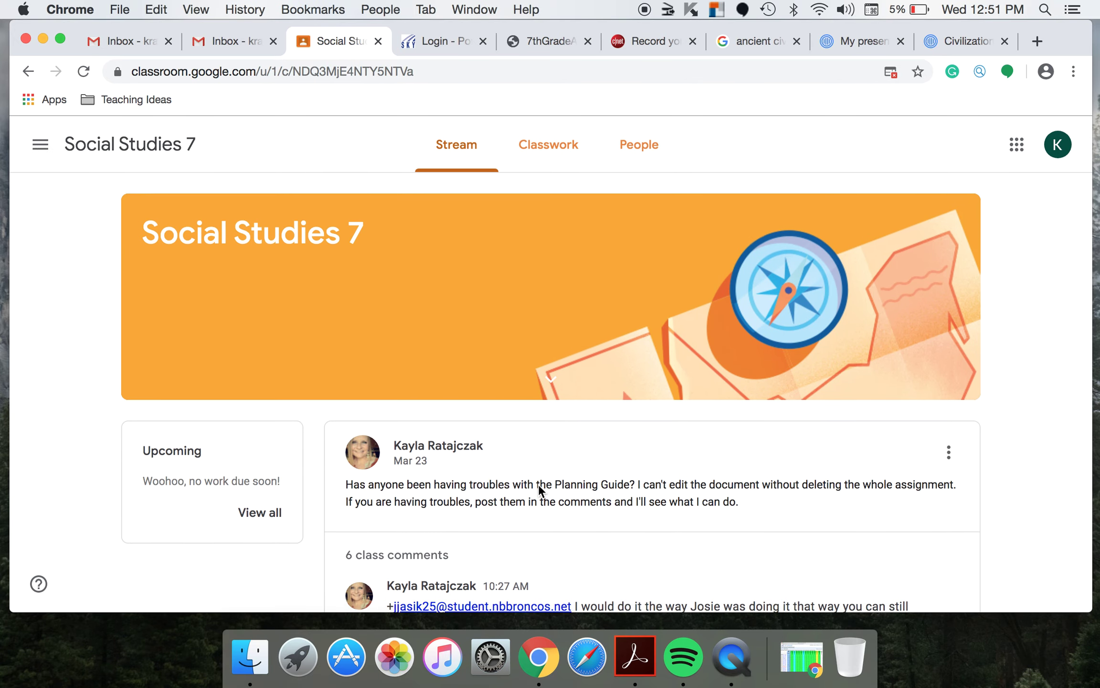